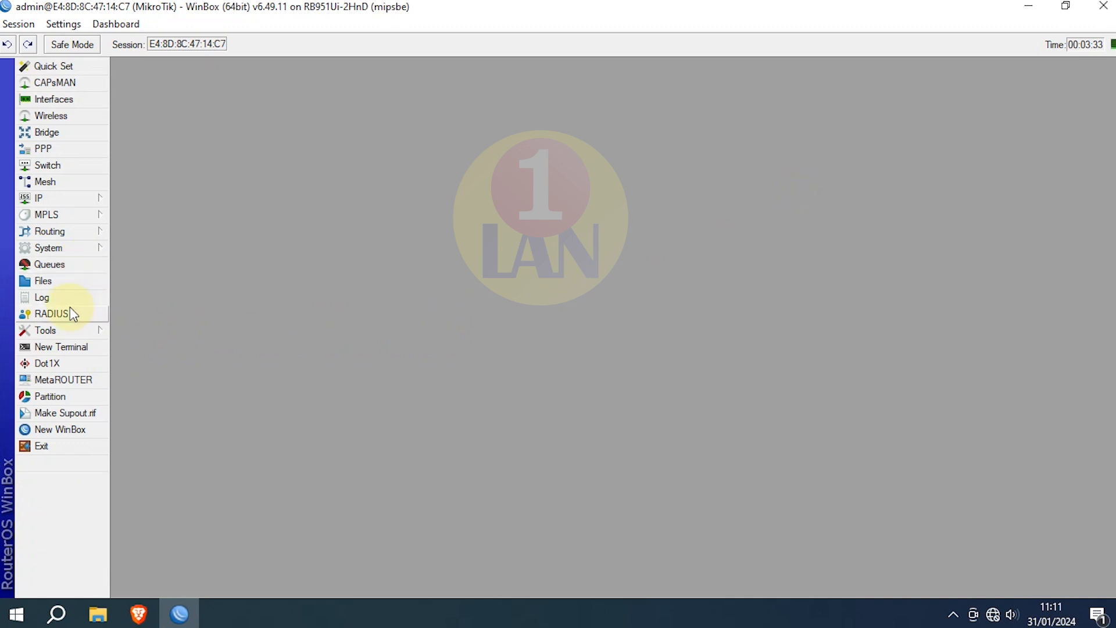
# Step: Create a DHCP client on ether1 so the router obtains 10.10.10.249, then close the list
pyautogui.click(73, 194)
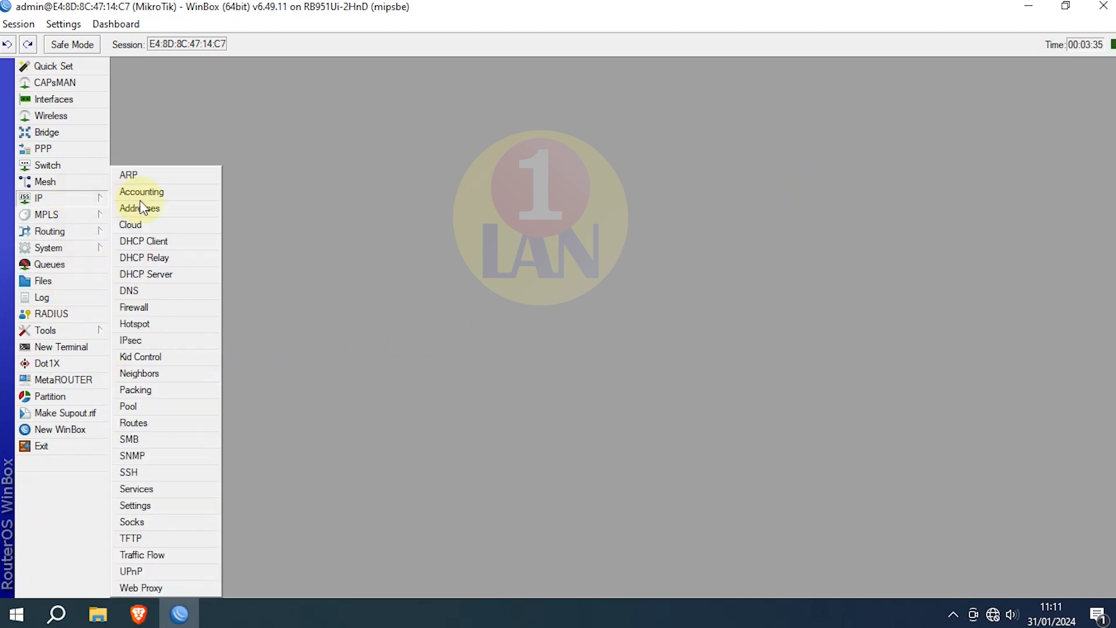
pyautogui.click(167, 246)
pyautogui.click(362, 193)
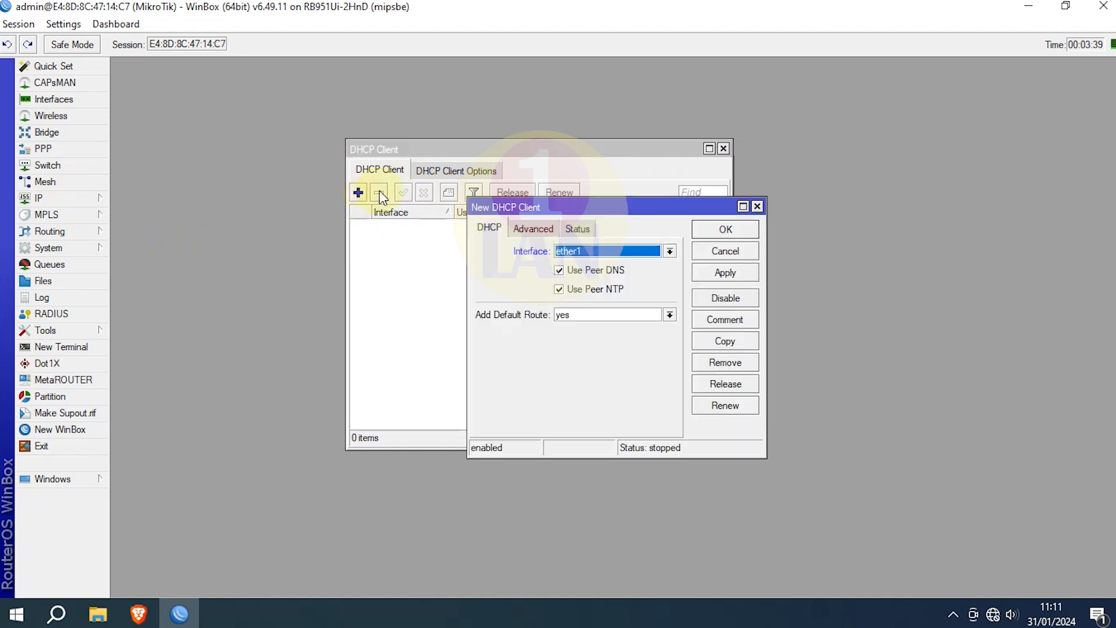
pyautogui.click(669, 250)
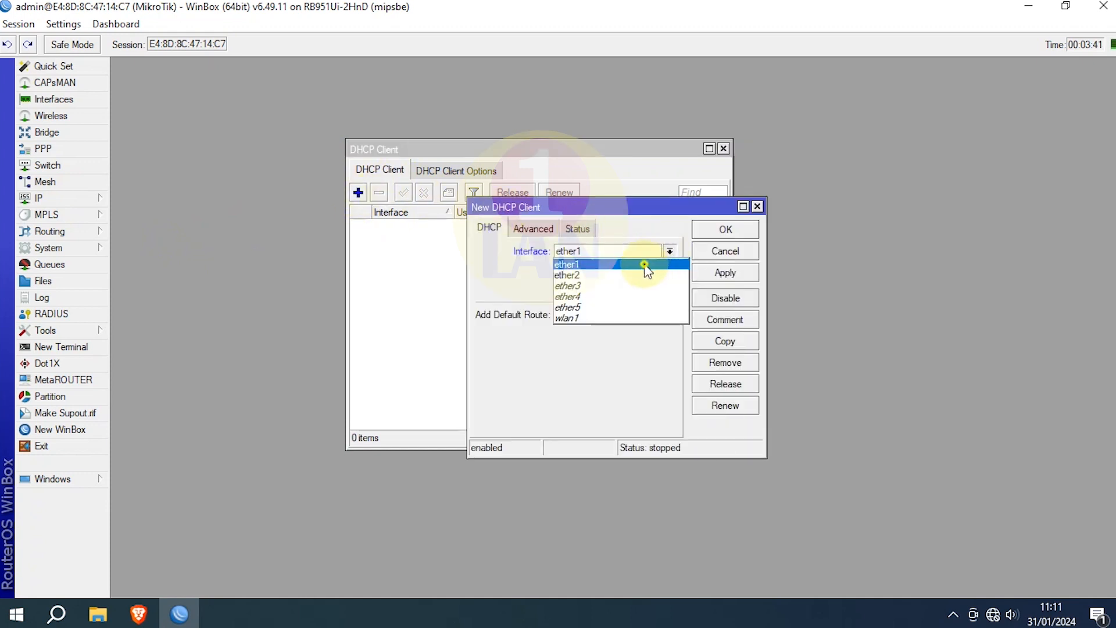
pyautogui.click(644, 266)
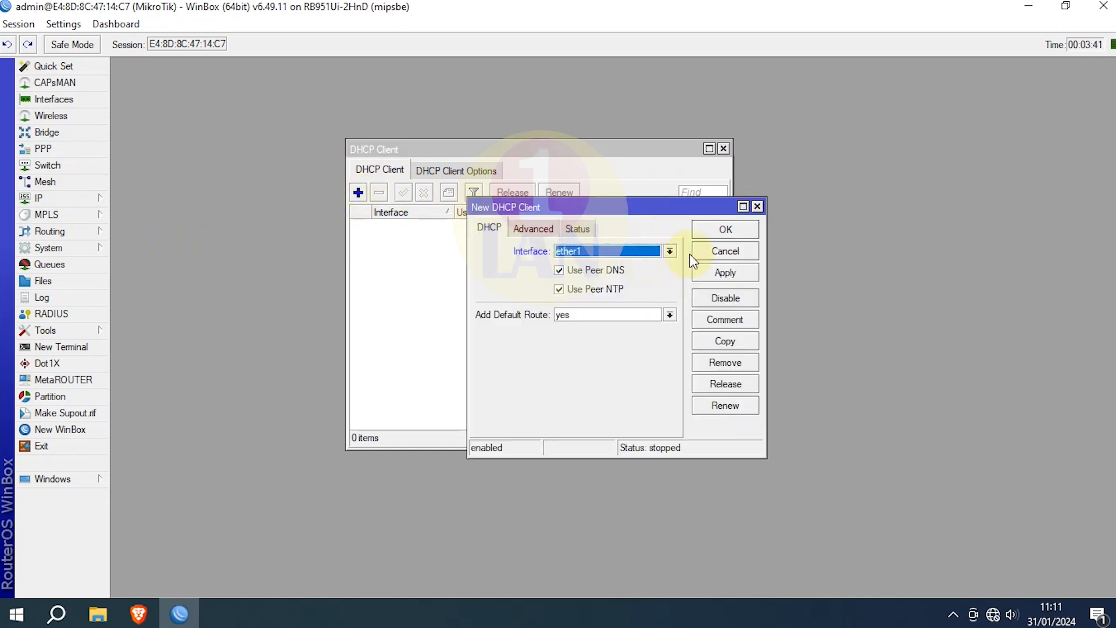
pyautogui.click(731, 274)
pyautogui.click(741, 229)
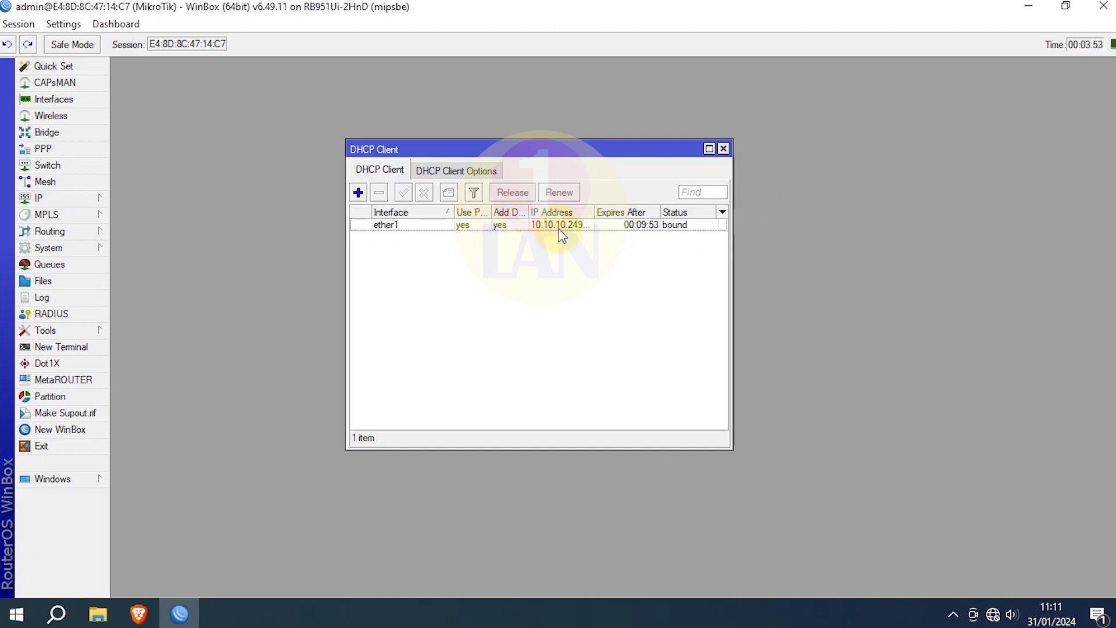
pyautogui.click(723, 148)
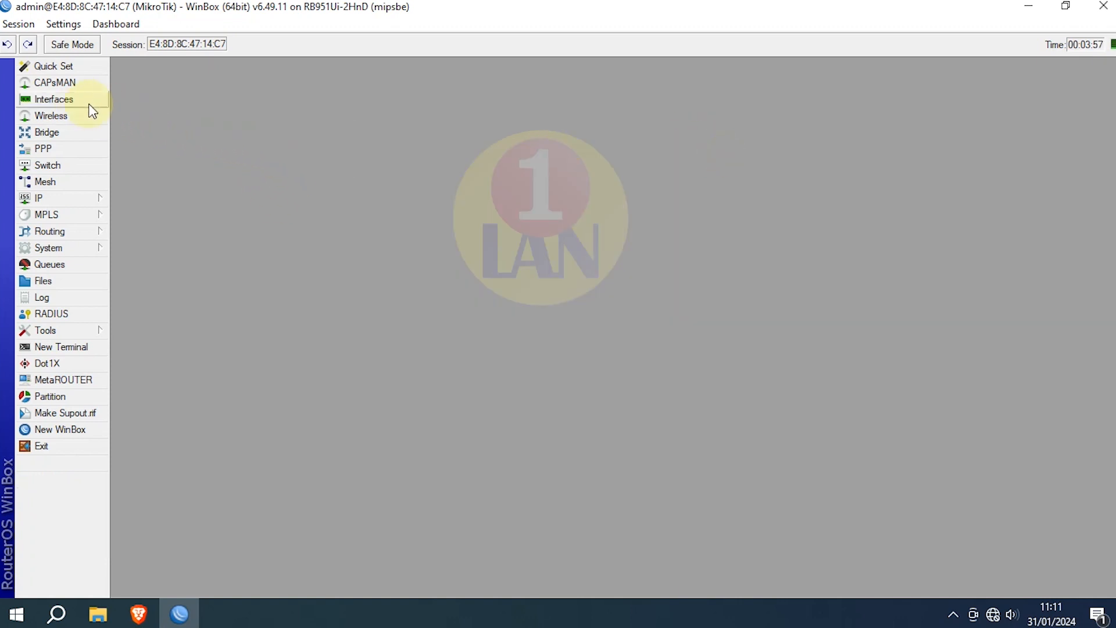
# Step: Enable wlan1 from the WiFi Interfaces list in Wireless Tables
pyautogui.click(52, 115)
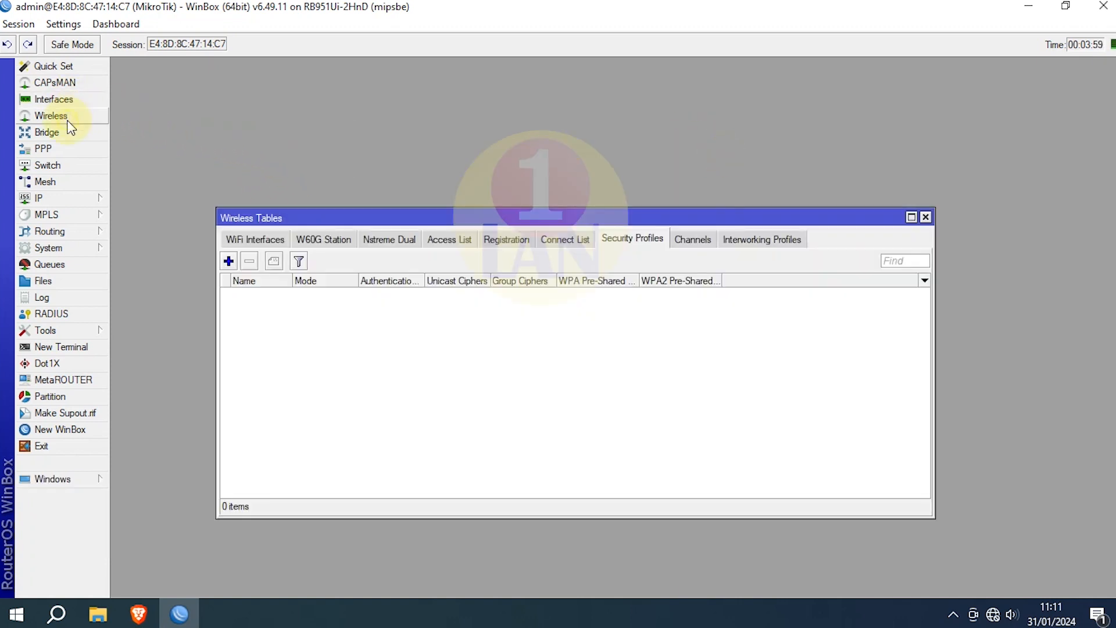
pyautogui.click(235, 244)
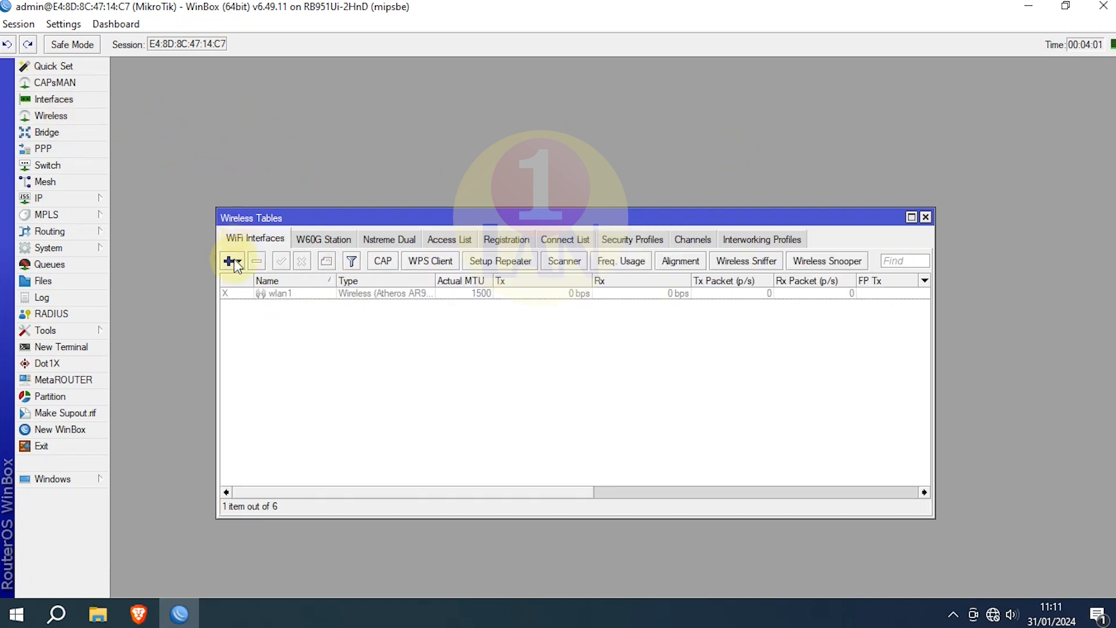
pyautogui.click(265, 293)
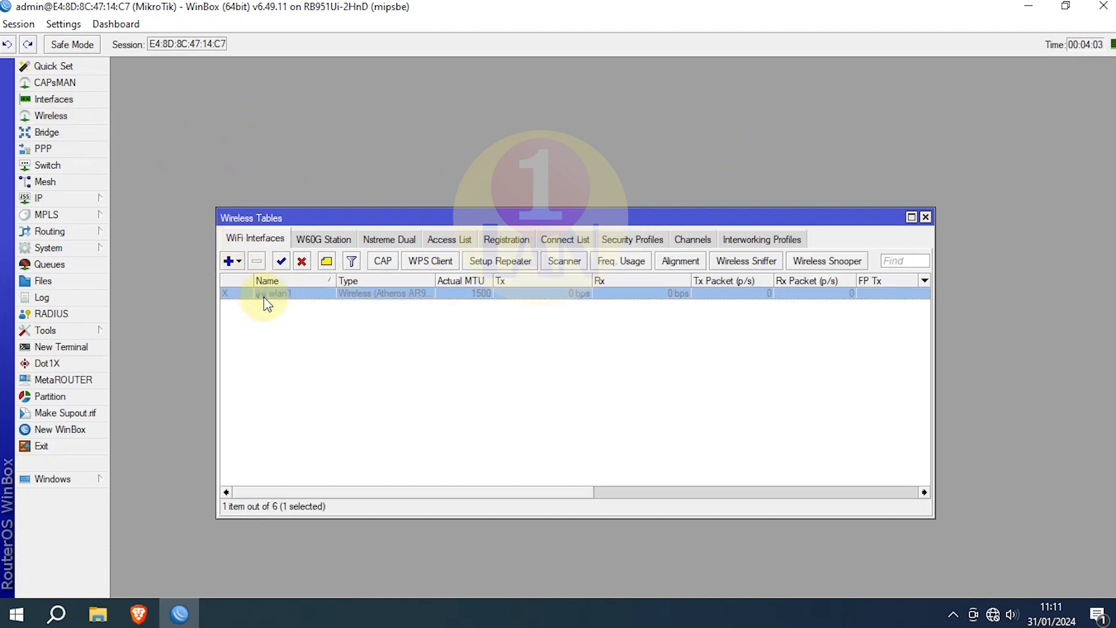
pyautogui.click(285, 261)
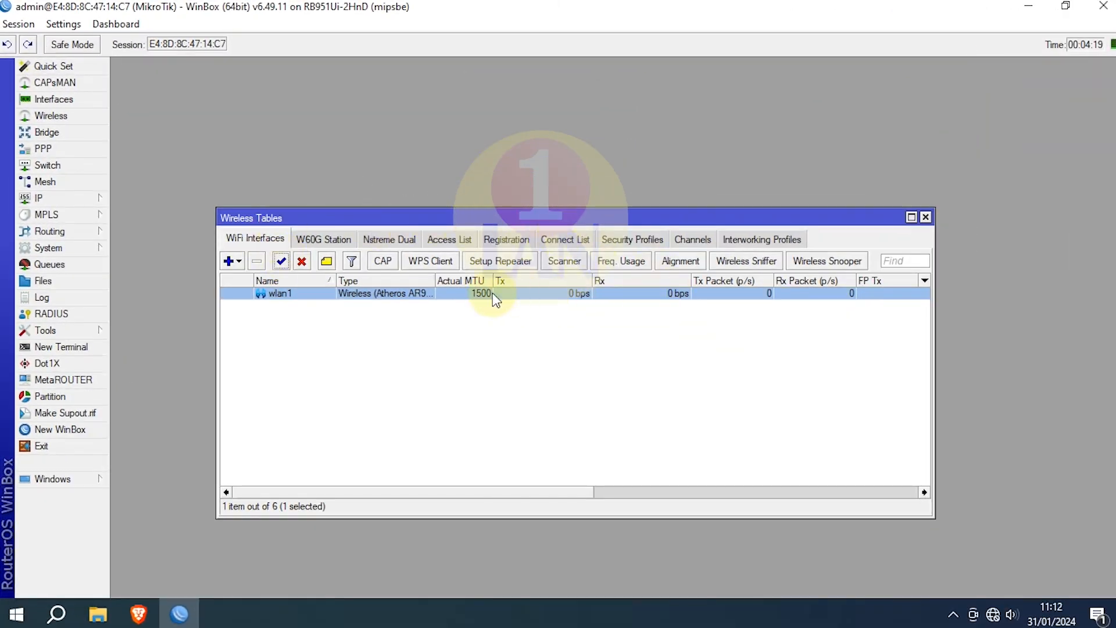
# Step: Add the address 23.23.23.1/24 on interface wlan1 in IP > Addresses
pyautogui.click(926, 217)
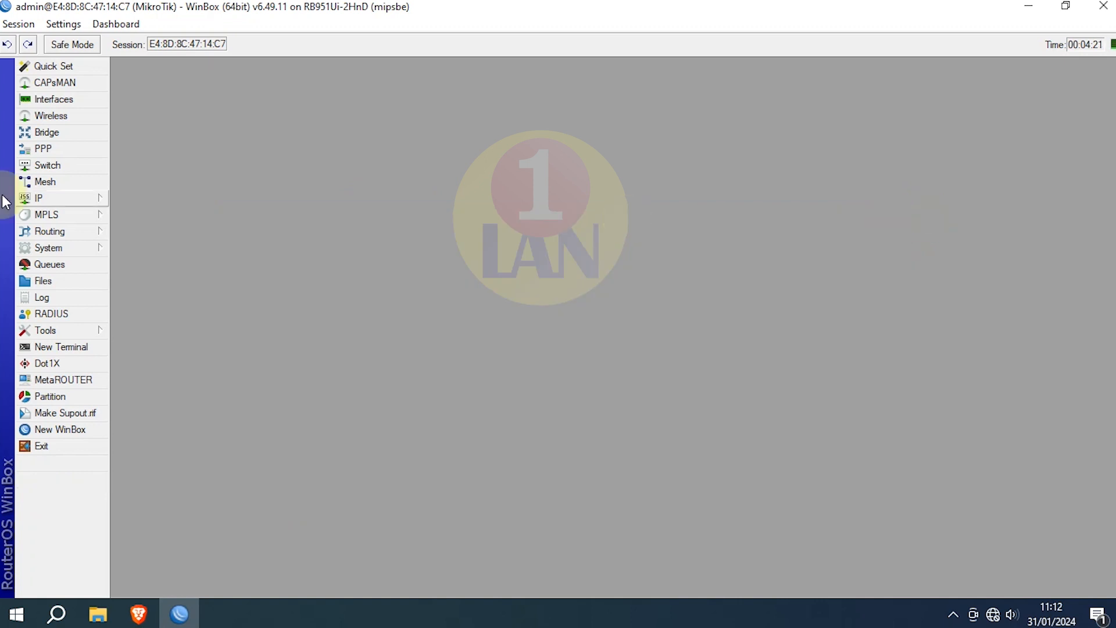
pyautogui.click(67, 198)
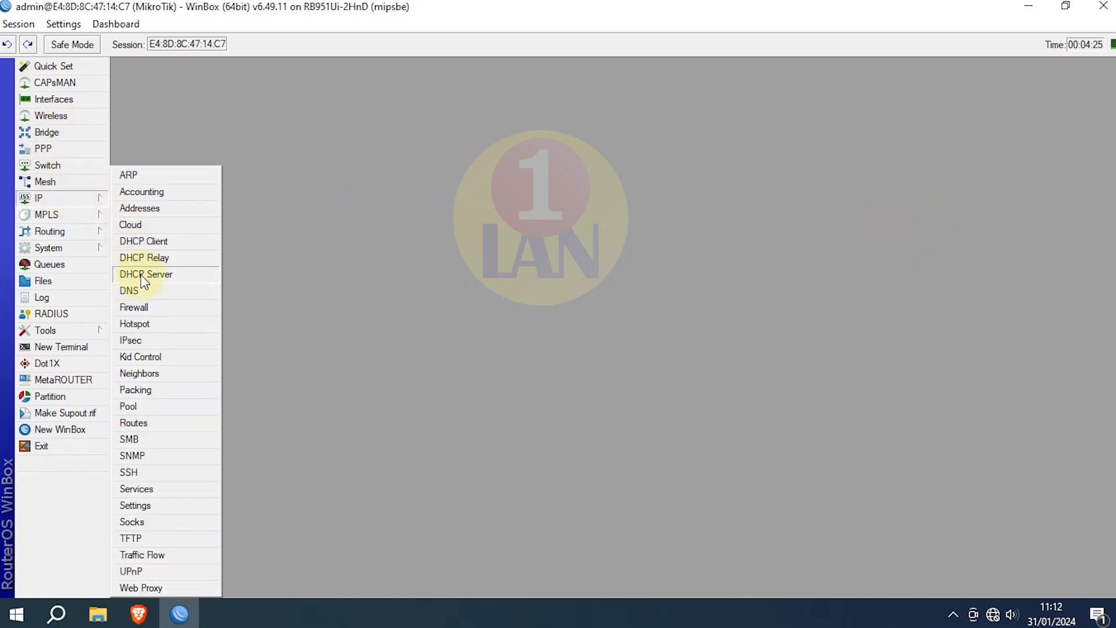
pyautogui.click(149, 210)
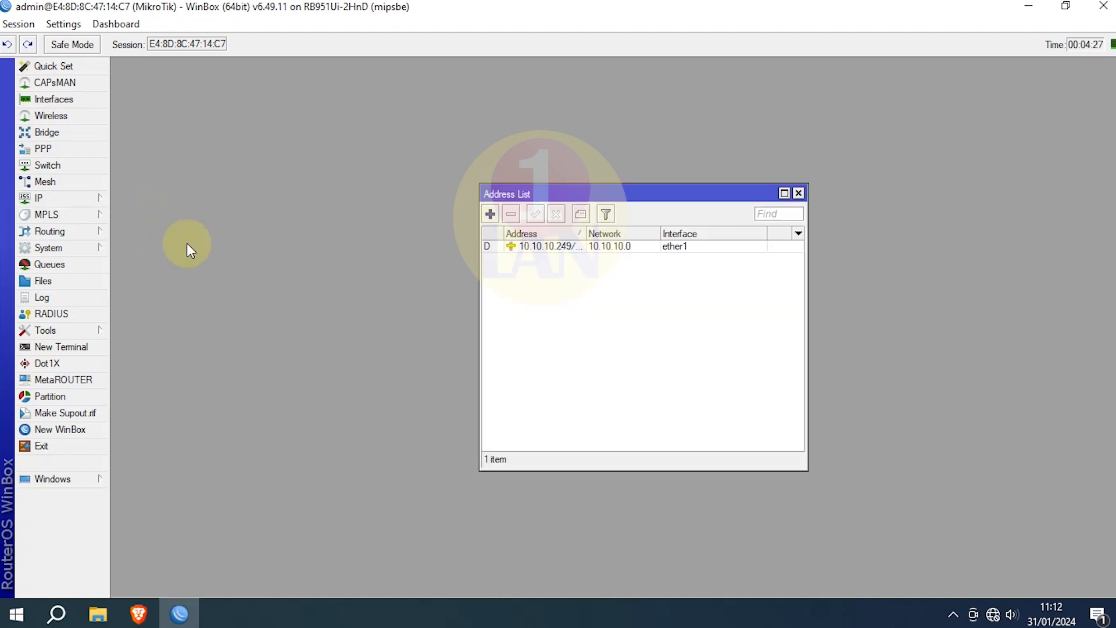
pyautogui.click(490, 215)
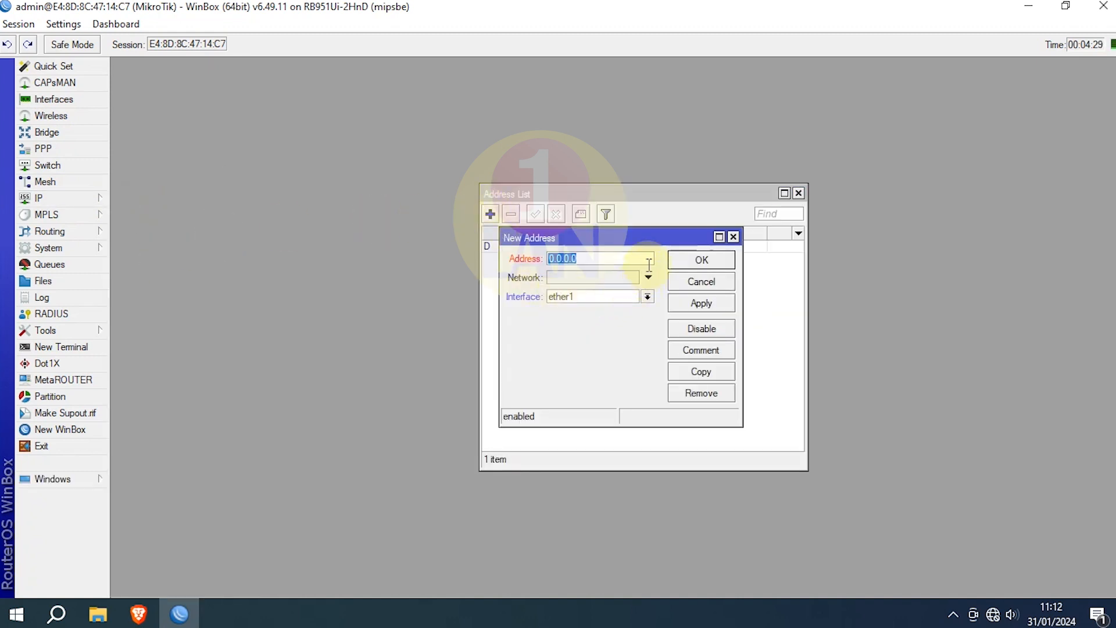
pyautogui.write('23.')
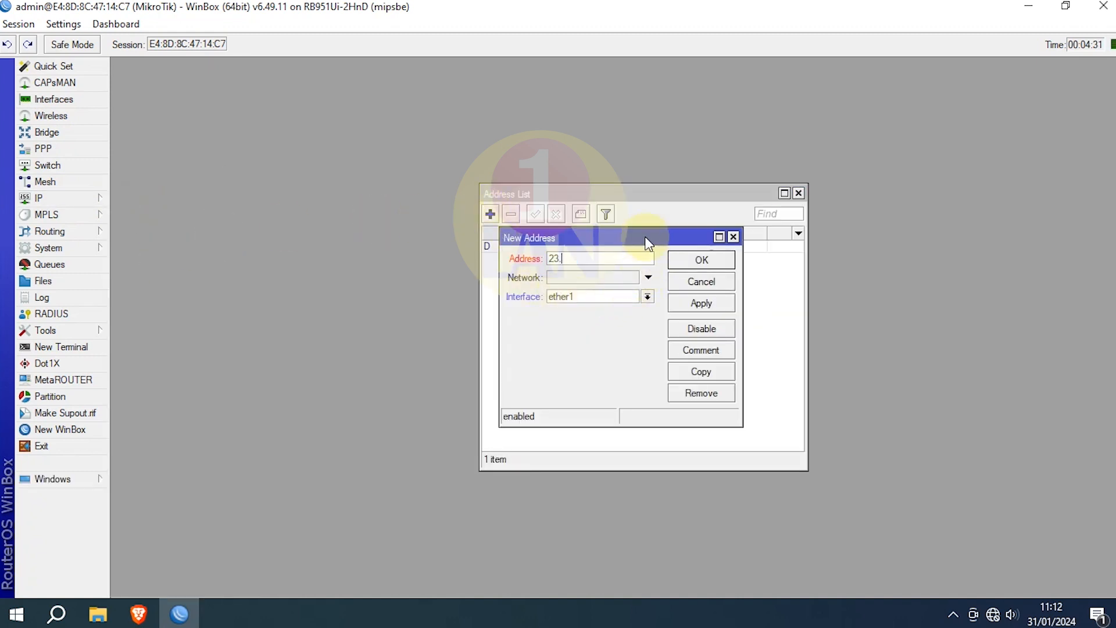
pyautogui.write('23.23.1/24')
pyautogui.click(646, 293)
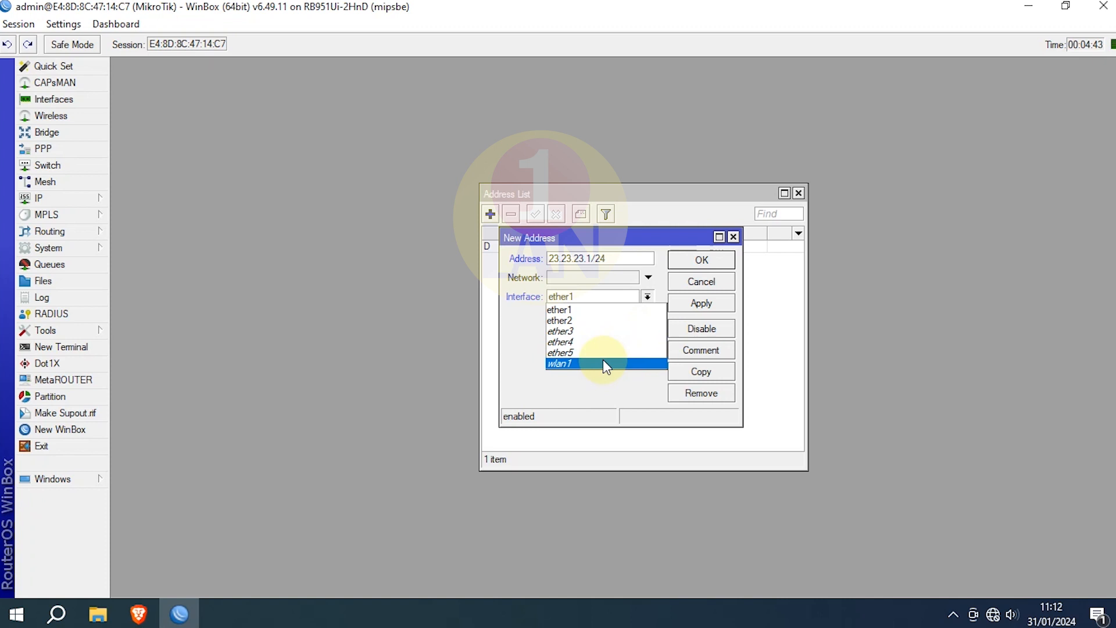
pyautogui.click(603, 359)
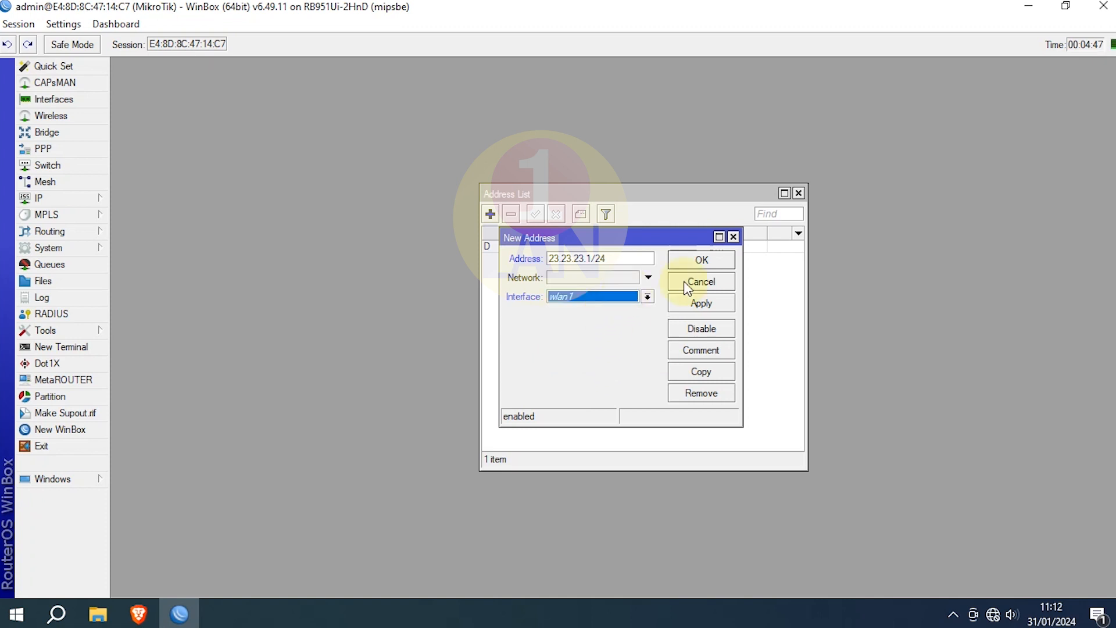
pyautogui.click(705, 303)
pyautogui.click(703, 265)
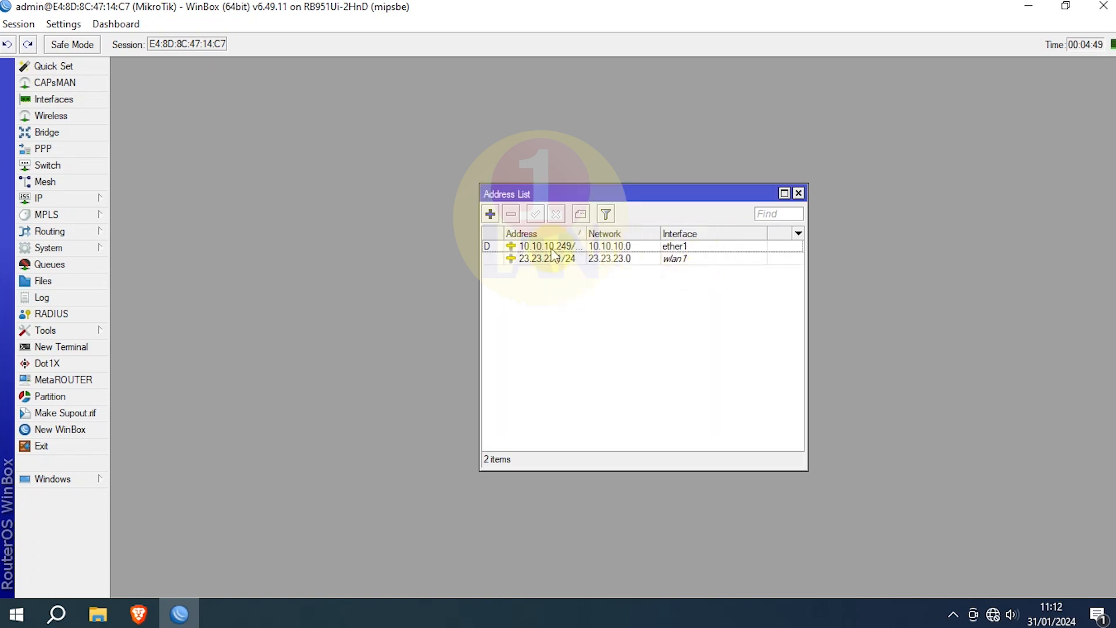
# Step: Start the DHCP Setup wizard in IP > DHCP Server for interface wlan1
pyautogui.click(799, 193)
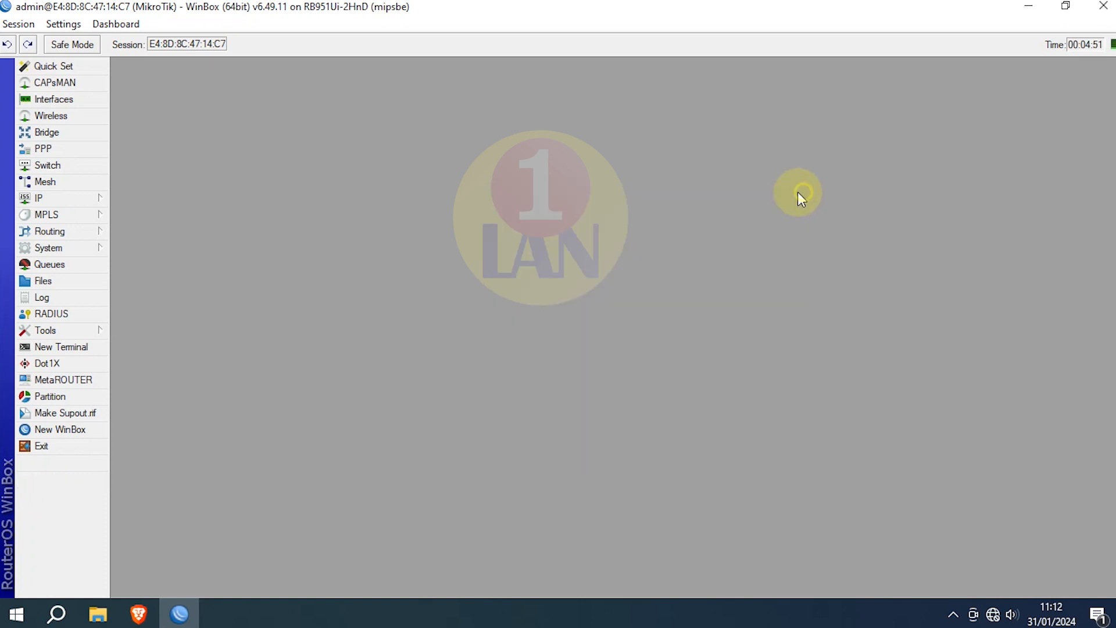
pyautogui.click(60, 201)
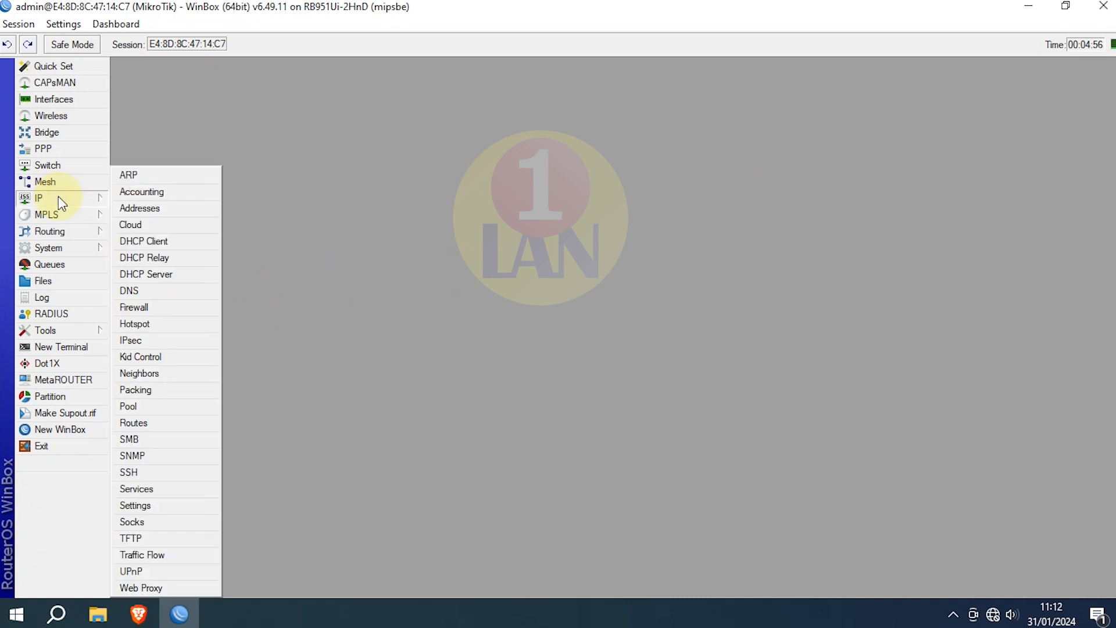
pyautogui.click(140, 274)
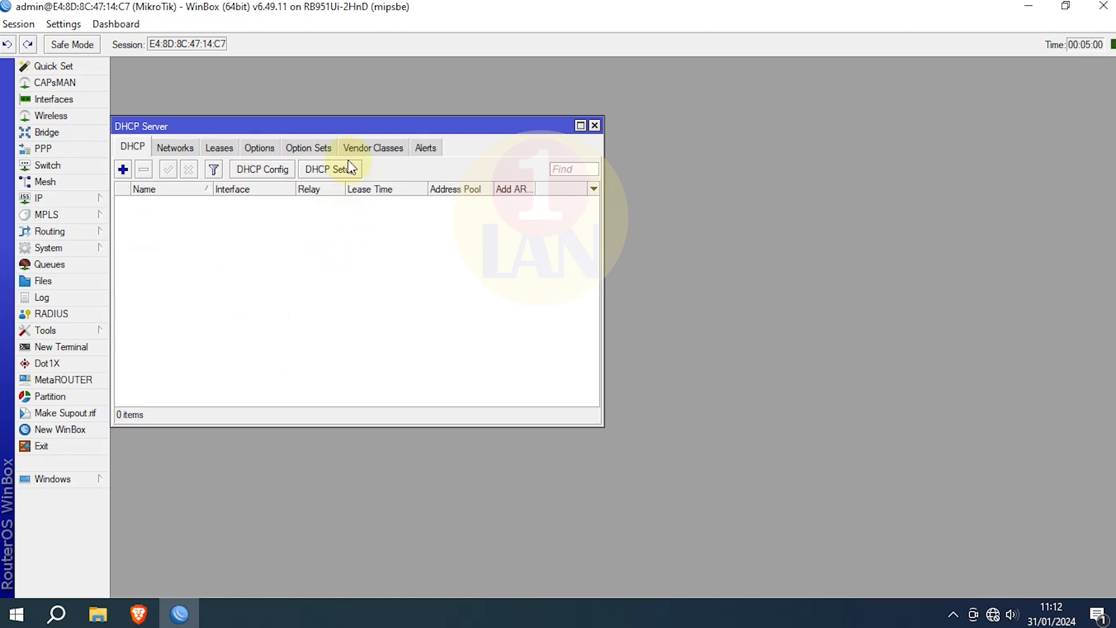
pyautogui.moveTo(348, 125); pyautogui.dragTo(595, 156)
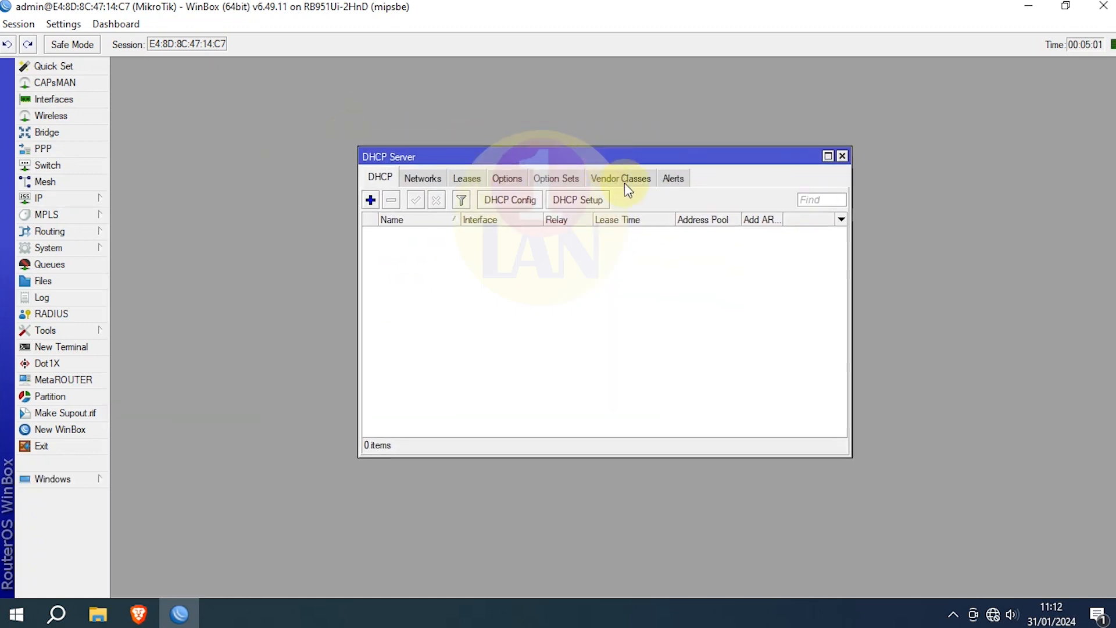
pyautogui.click(579, 201)
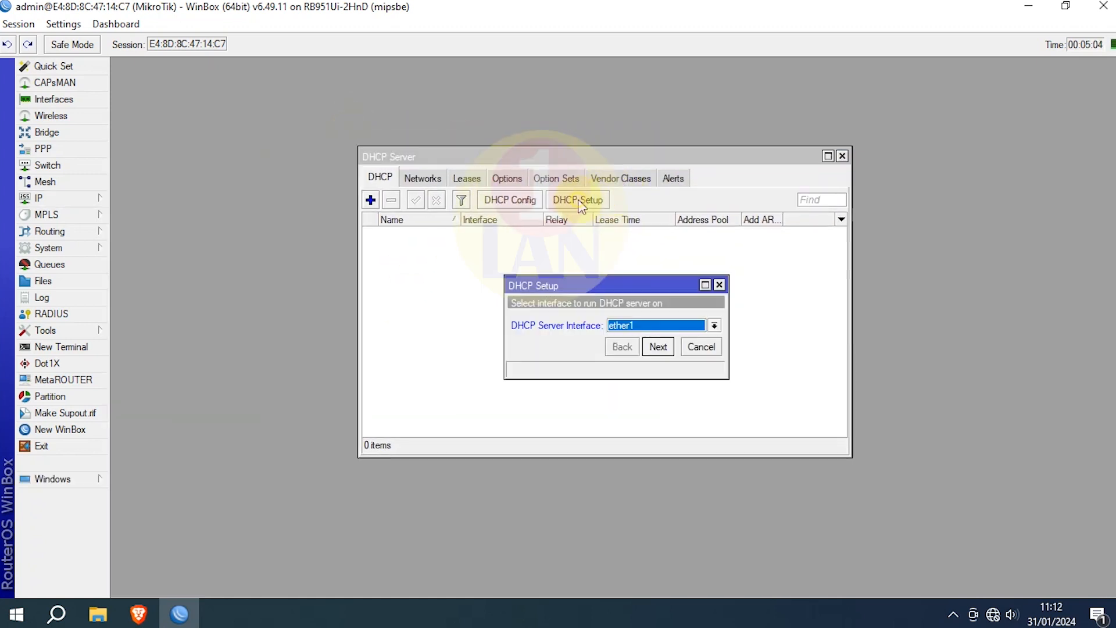
pyautogui.click(714, 326)
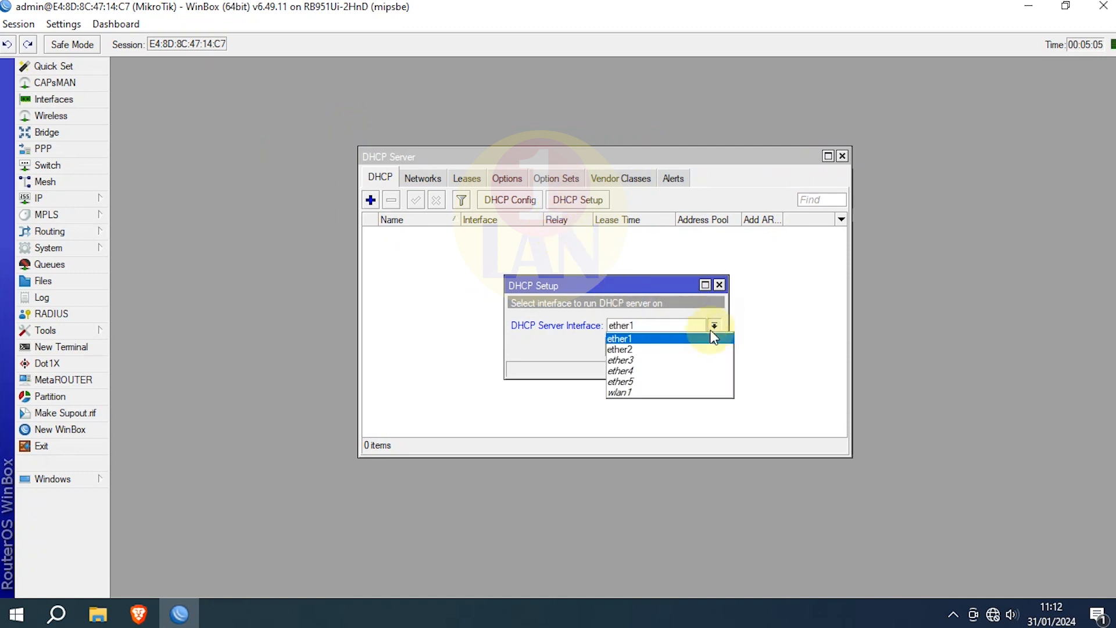
pyautogui.click(660, 392)
# Step: Accept address space 23.23.23.0/24 and gateway 23.23.23.1, and end the pool at 23.23.23.10
pyautogui.click(658, 347)
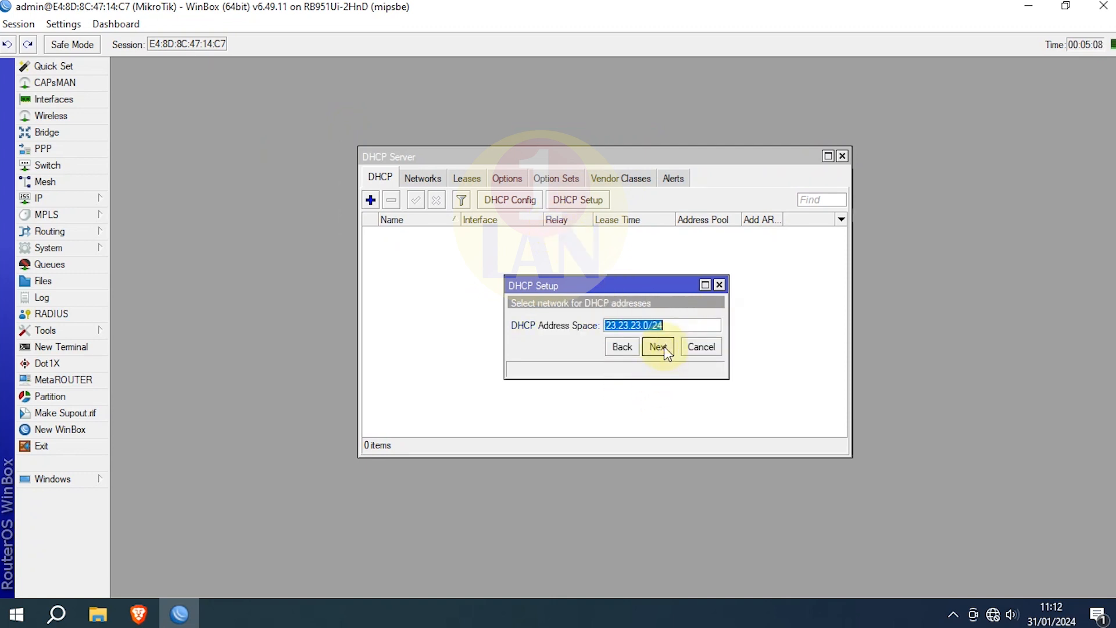
pyautogui.click(656, 346)
pyautogui.click(660, 327)
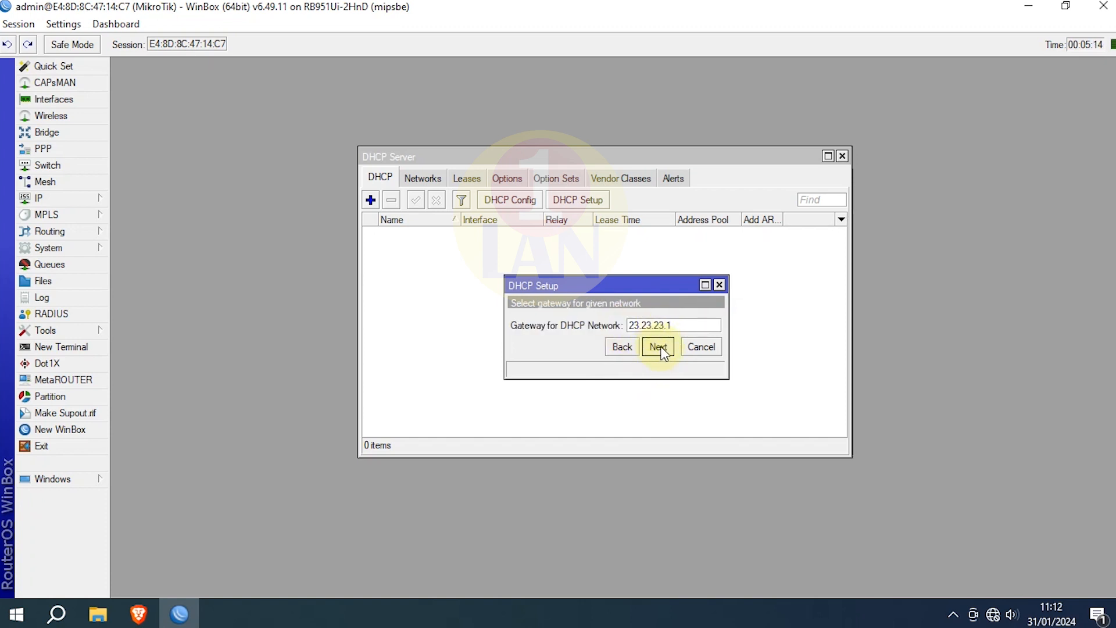
pyautogui.click(661, 349)
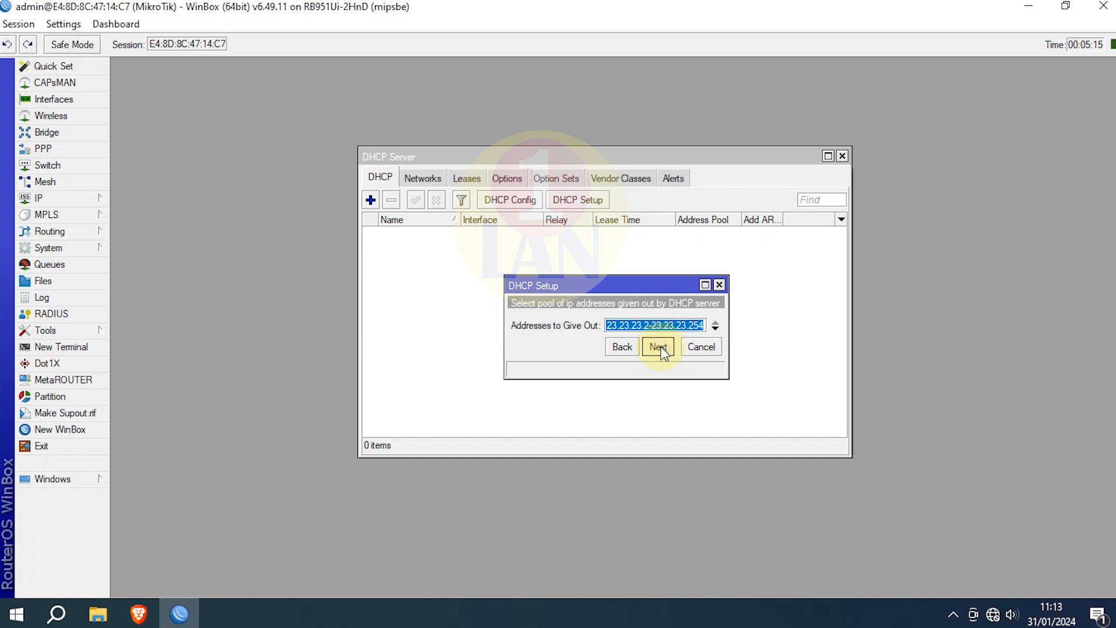
pyautogui.click(642, 327)
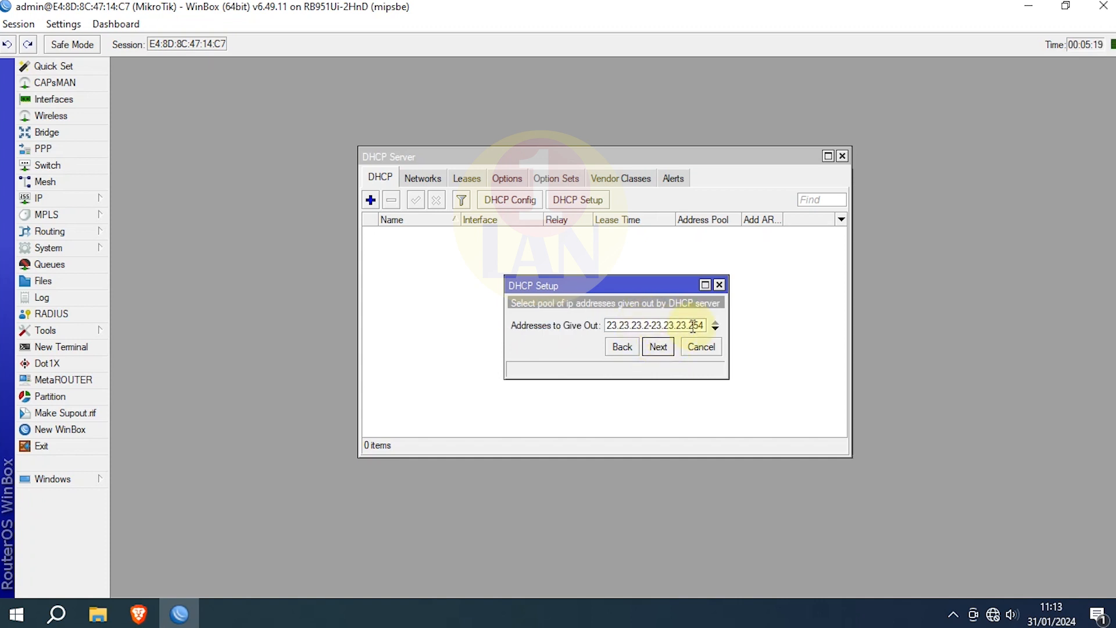
pyautogui.click(693, 326)
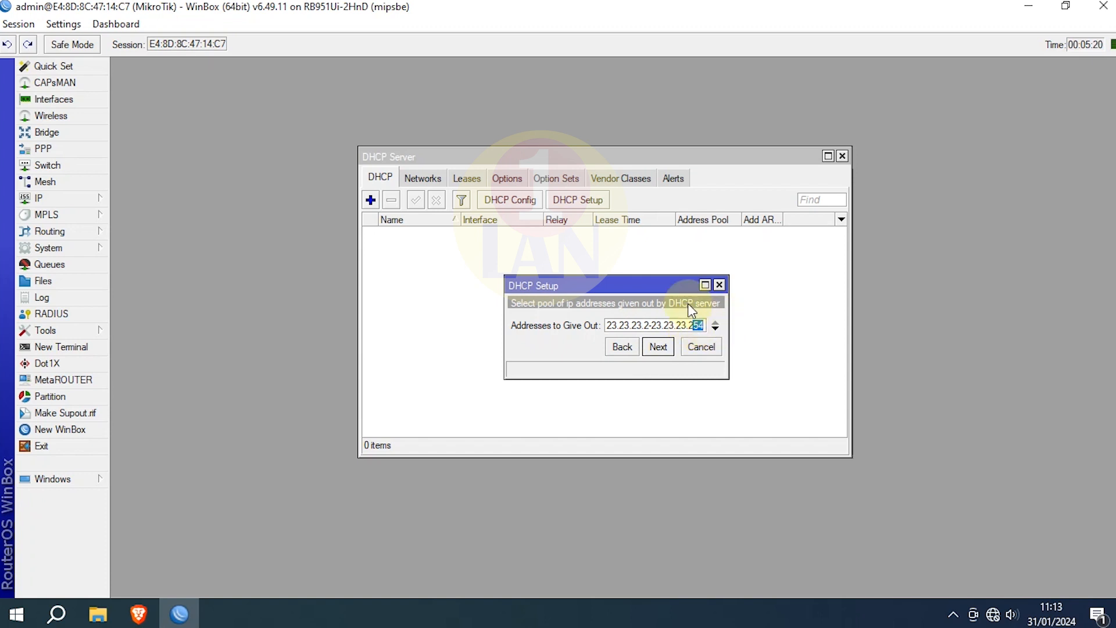
pyautogui.press('BackSpace')
pyautogui.press('BackSpace')
pyautogui.press('BackSpace')
pyautogui.write('10')
# Step: Accept the pool, DNS servers and 00:10:00 lease time to finish creating dhcp1
pyautogui.click(661, 349)
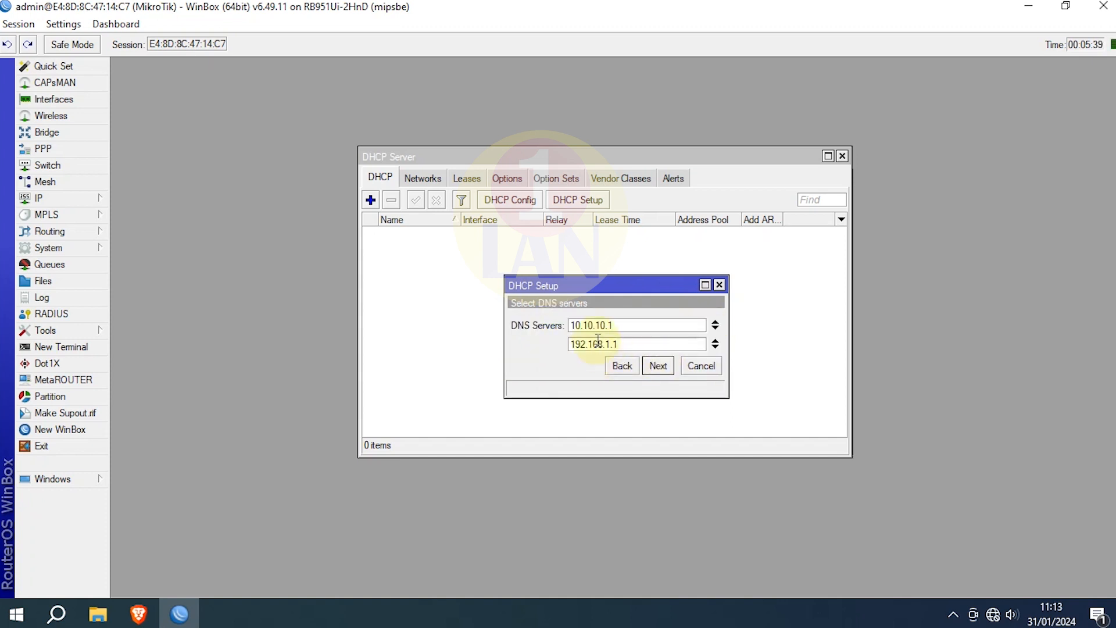
pyautogui.click(655, 366)
pyautogui.click(659, 368)
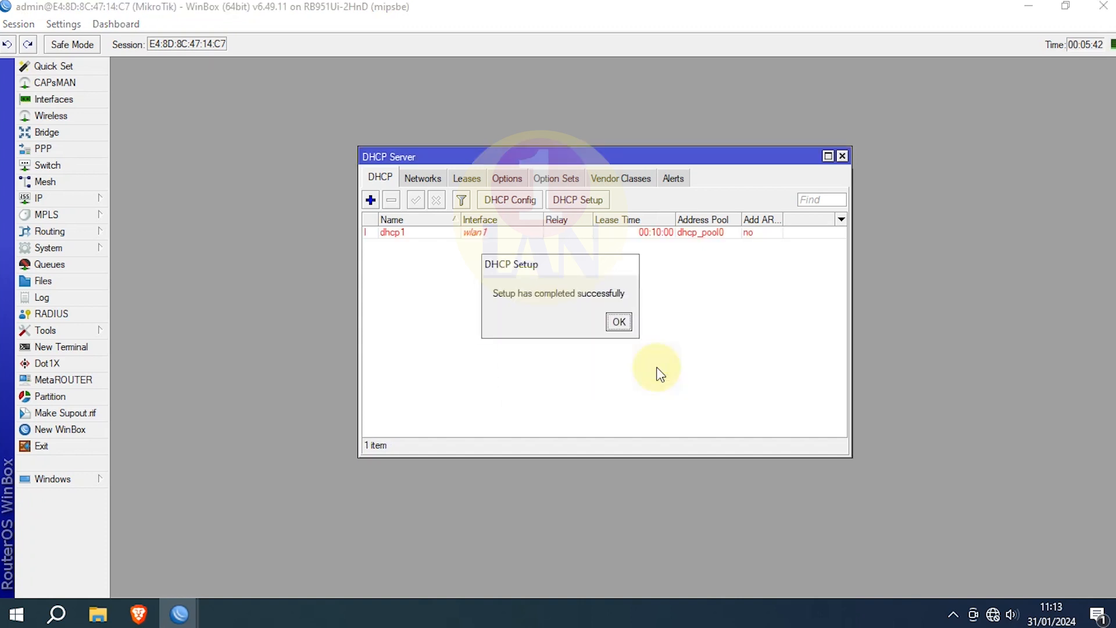
pyautogui.click(624, 323)
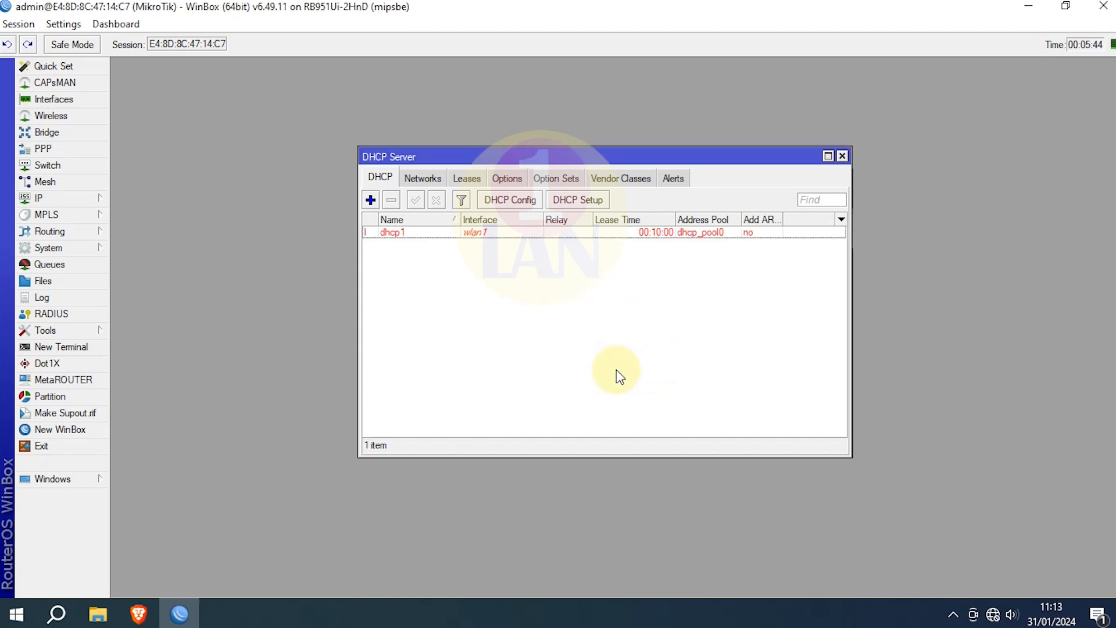
pyautogui.click(414, 232)
pyautogui.click(567, 337)
# Step: Start a new firewall NAT rule with chain srcnat and Out. Interface ether1
pyautogui.click(842, 156)
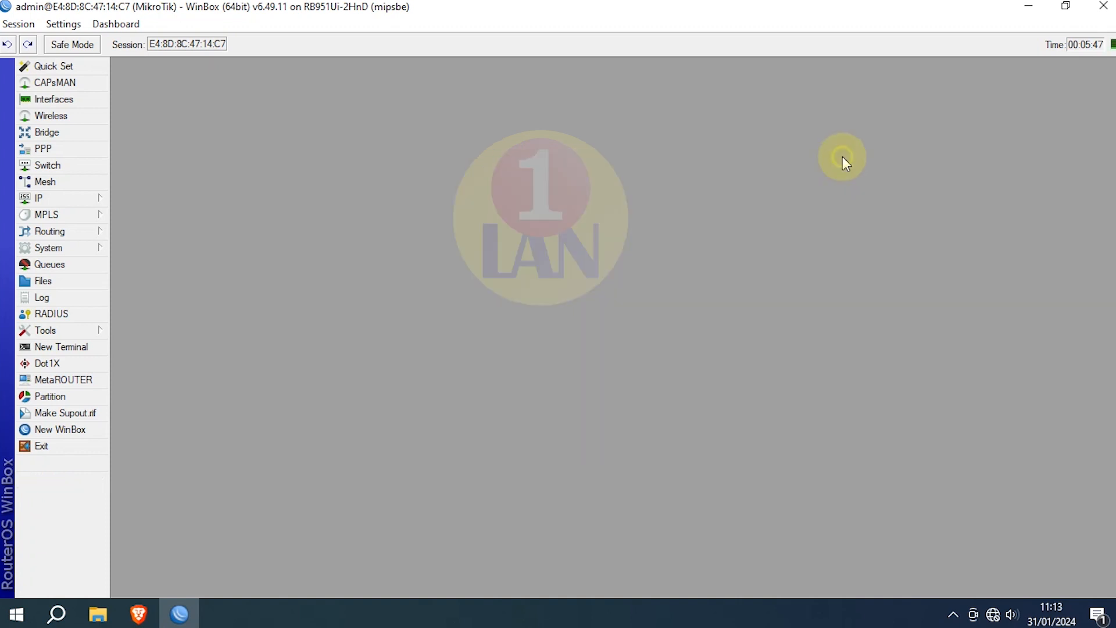
pyautogui.click(61, 201)
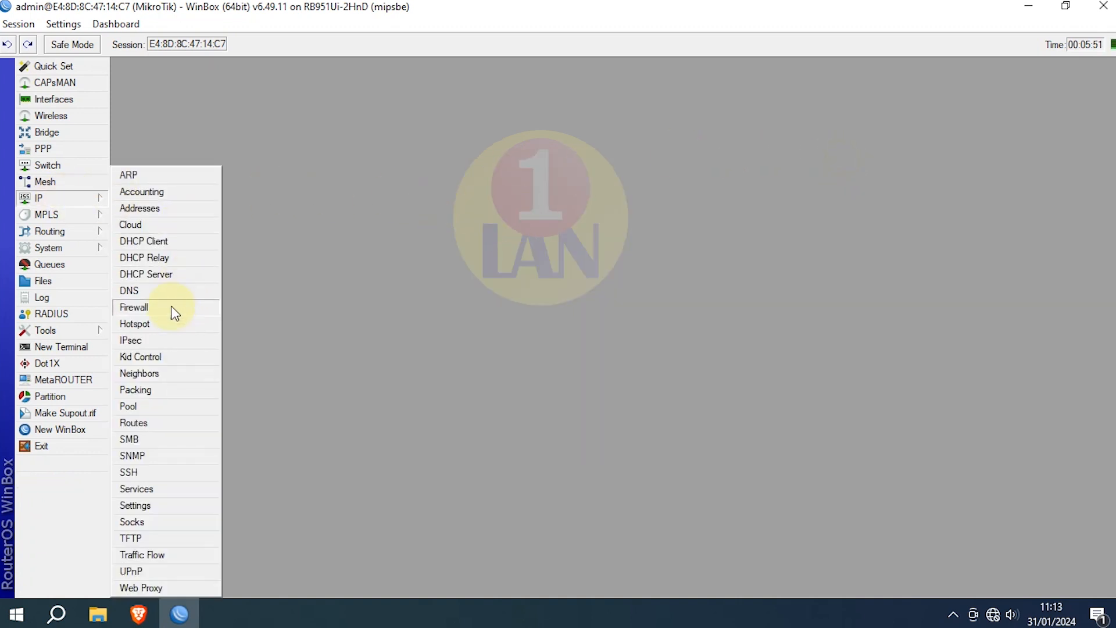
pyautogui.click(173, 308)
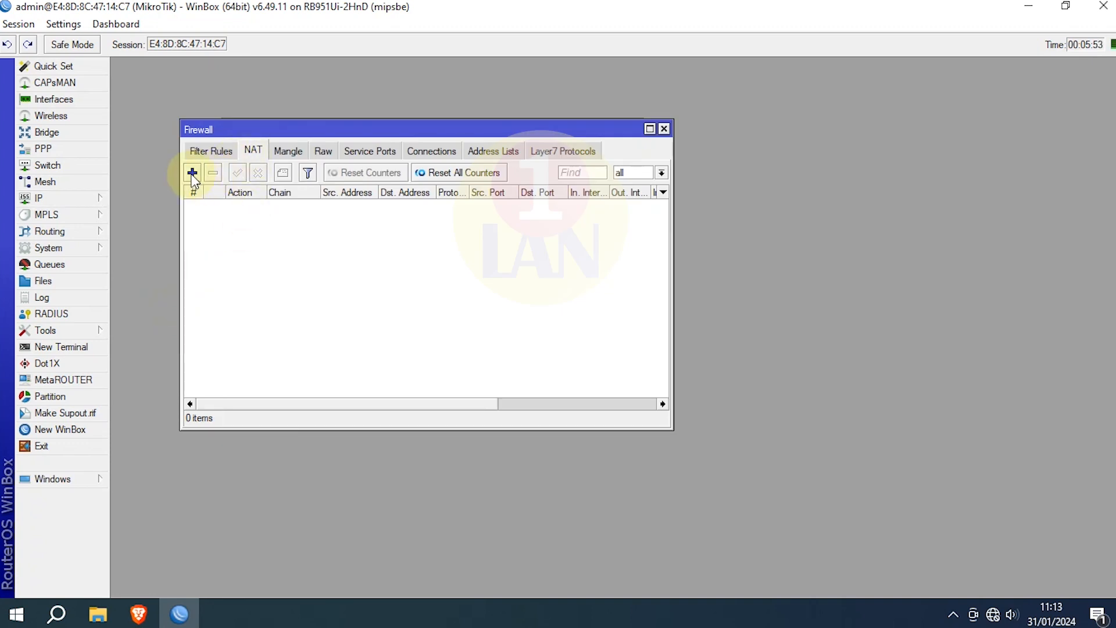
pyautogui.click(192, 174)
pyautogui.click(492, 116)
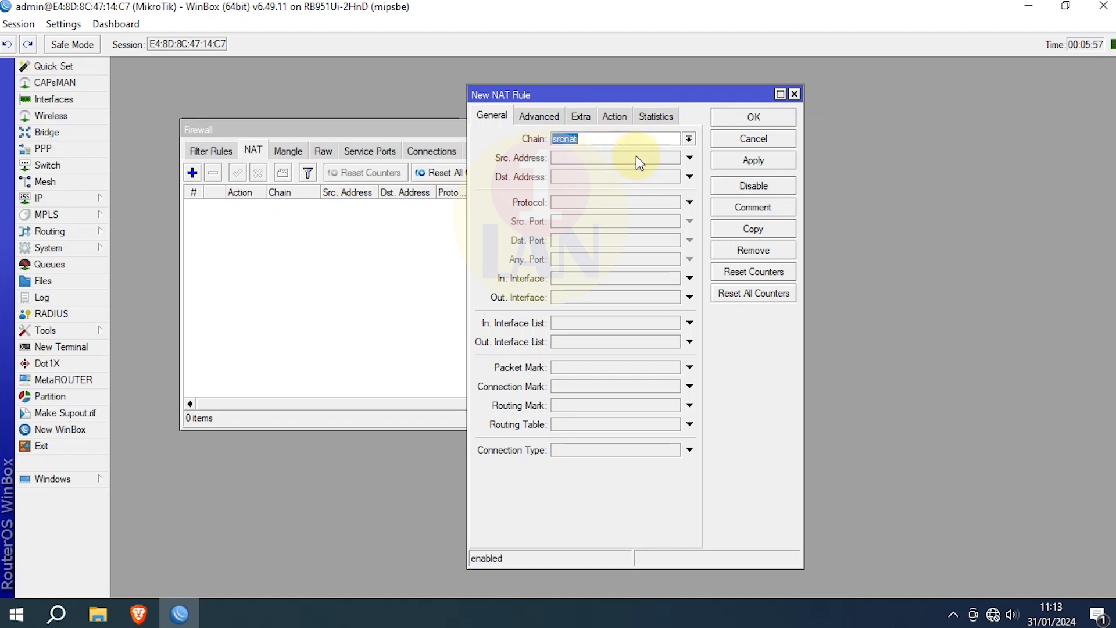
pyautogui.click(648, 139)
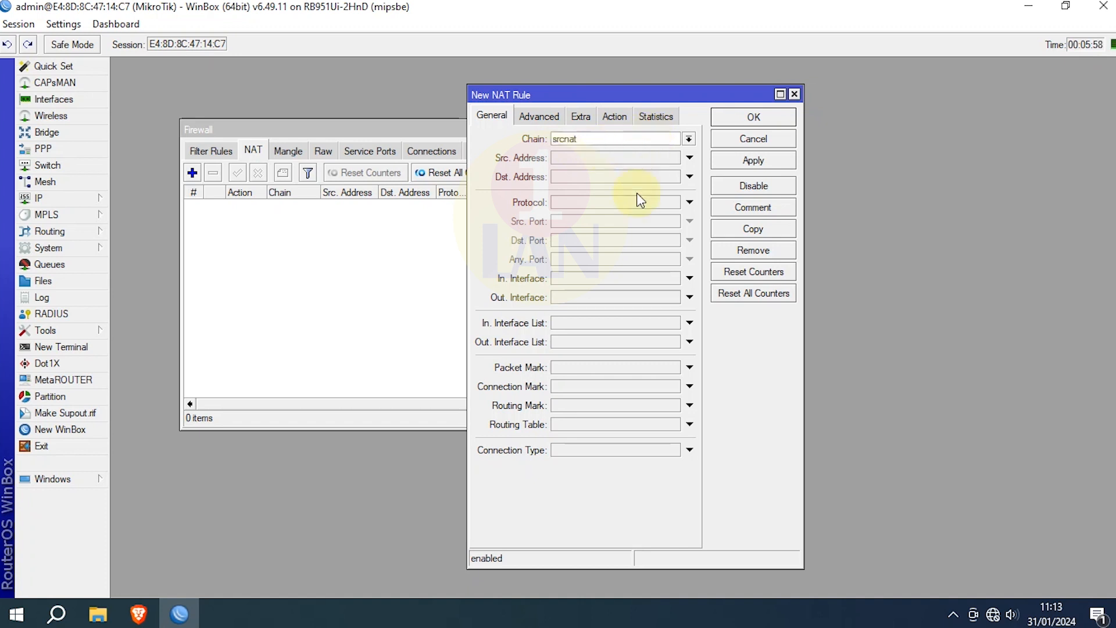
pyautogui.click(690, 297)
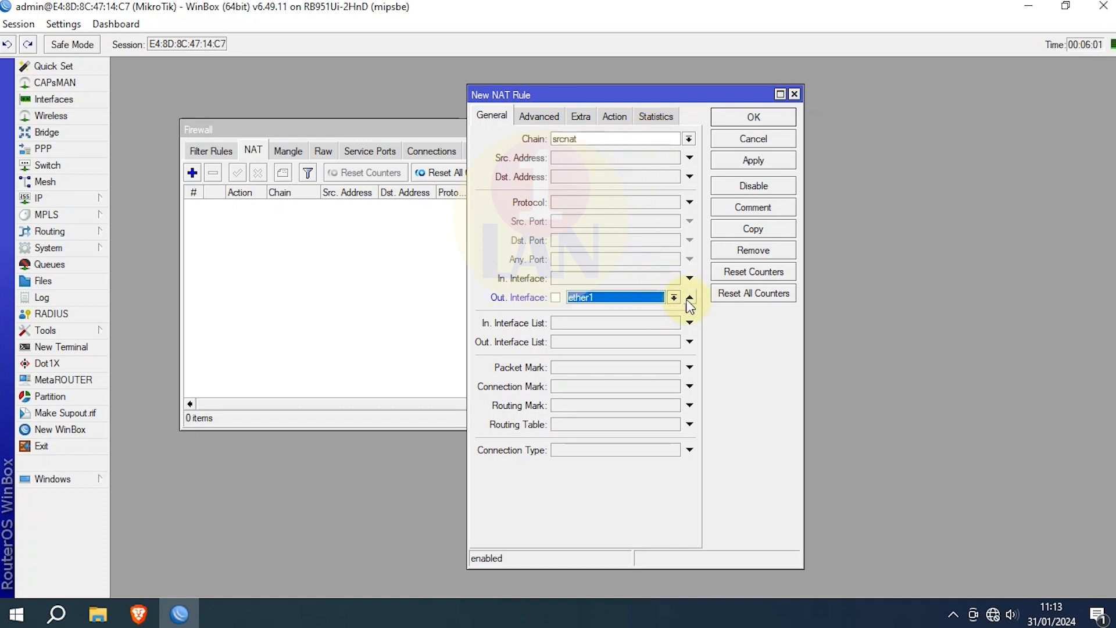
pyautogui.click(673, 298)
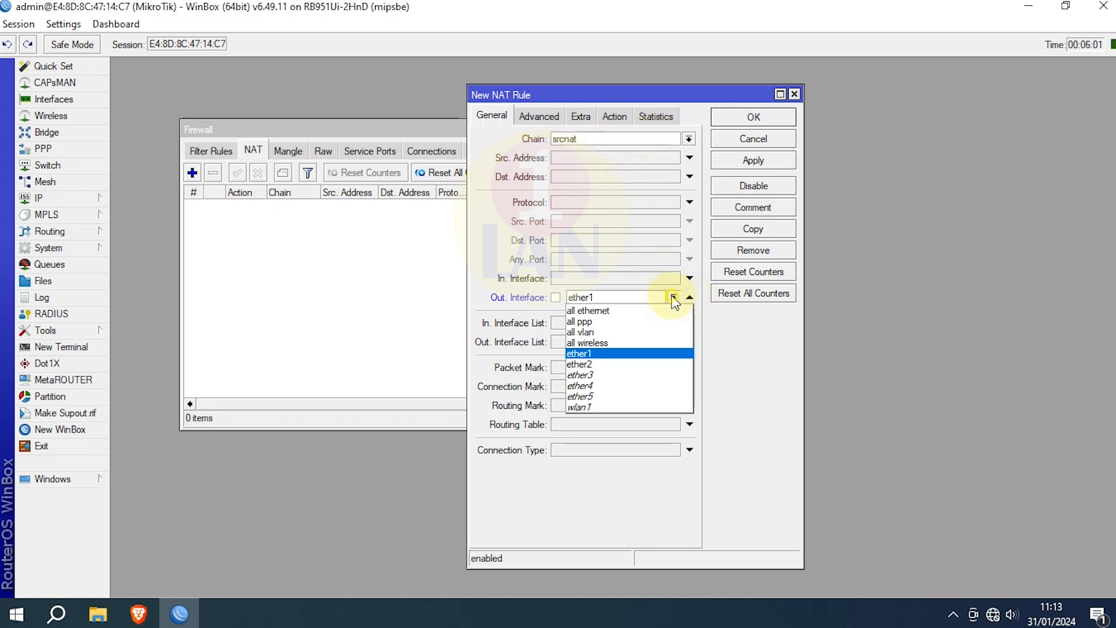
pyautogui.click(620, 351)
# Step: Set the NAT rule's action to masquerade, save it, and close Firewall
pyautogui.click(616, 114)
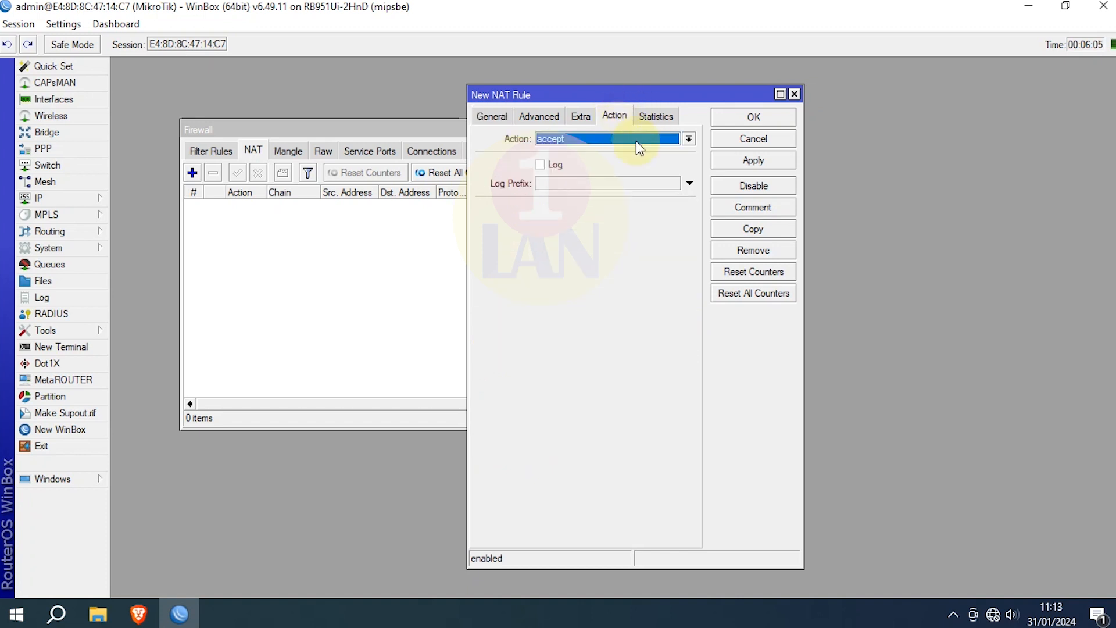
pyautogui.click(689, 139)
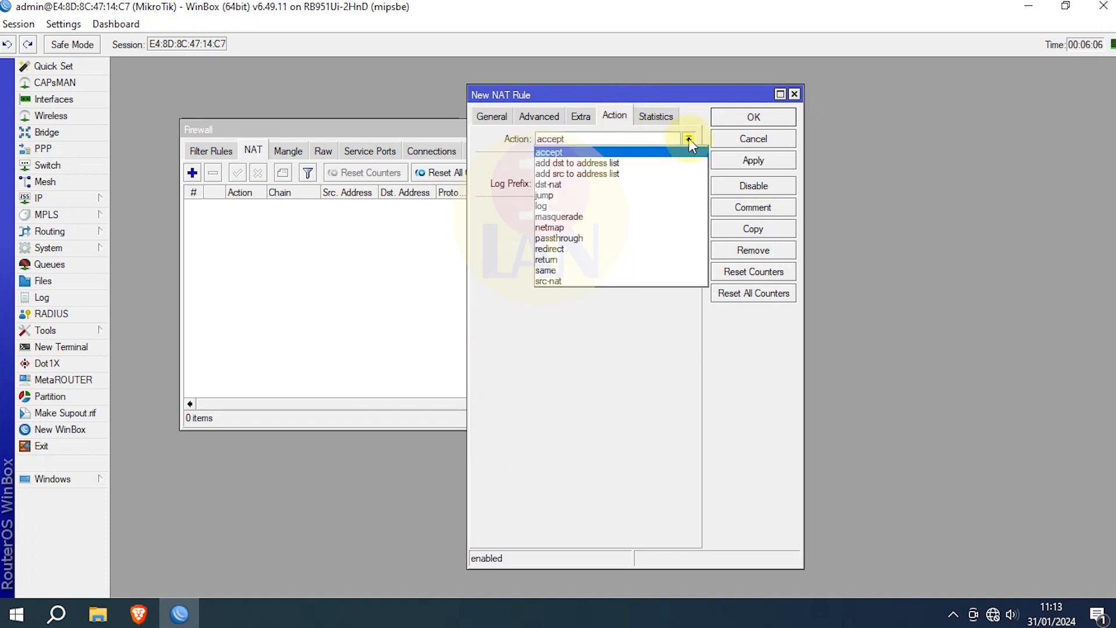
pyautogui.click(609, 215)
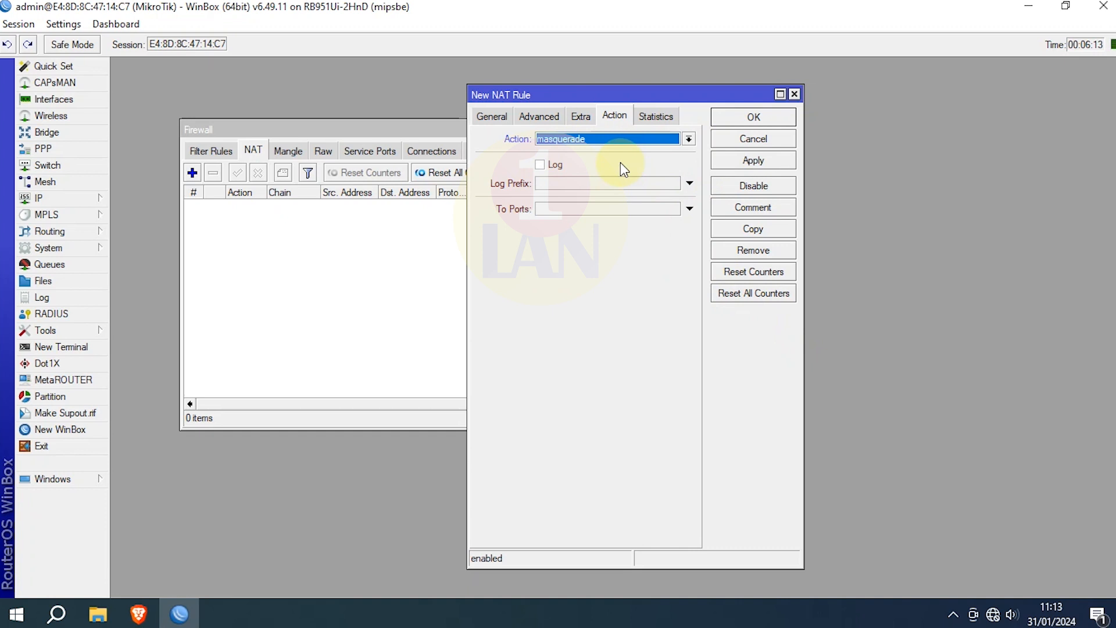
pyautogui.click(739, 162)
pyautogui.click(755, 118)
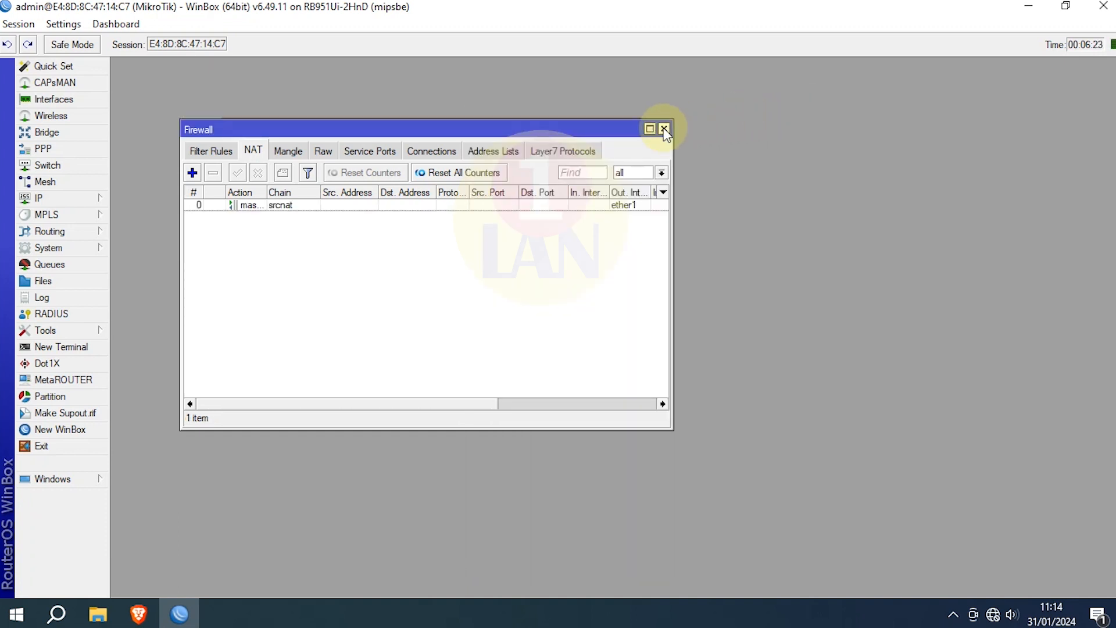
pyautogui.click(665, 129)
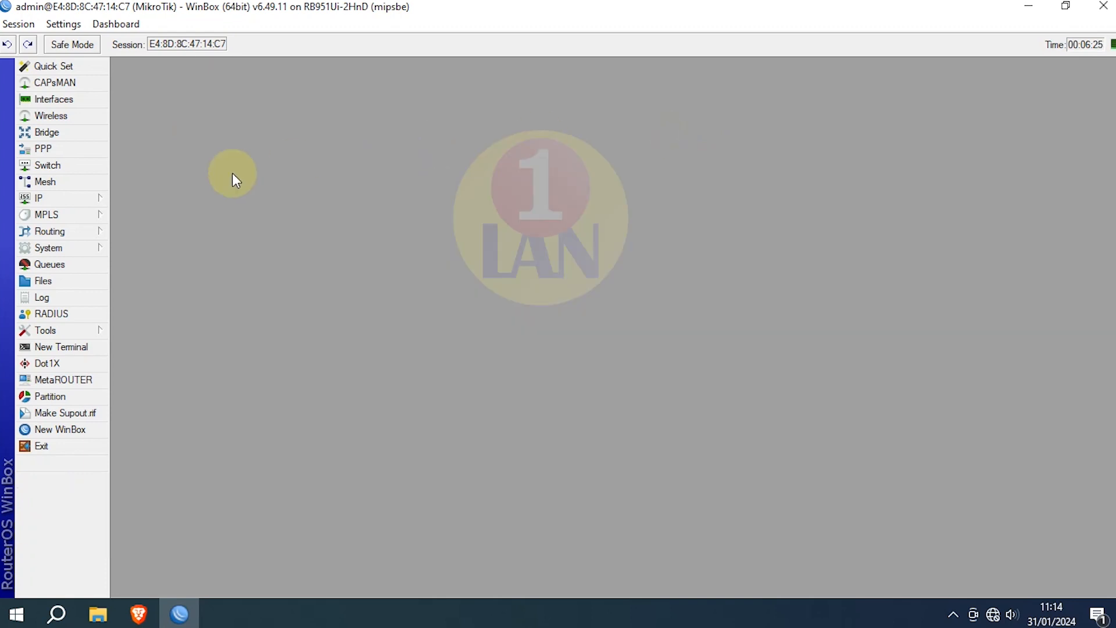
# Step: Add a new wireless security profile named wifi
pyautogui.click(57, 116)
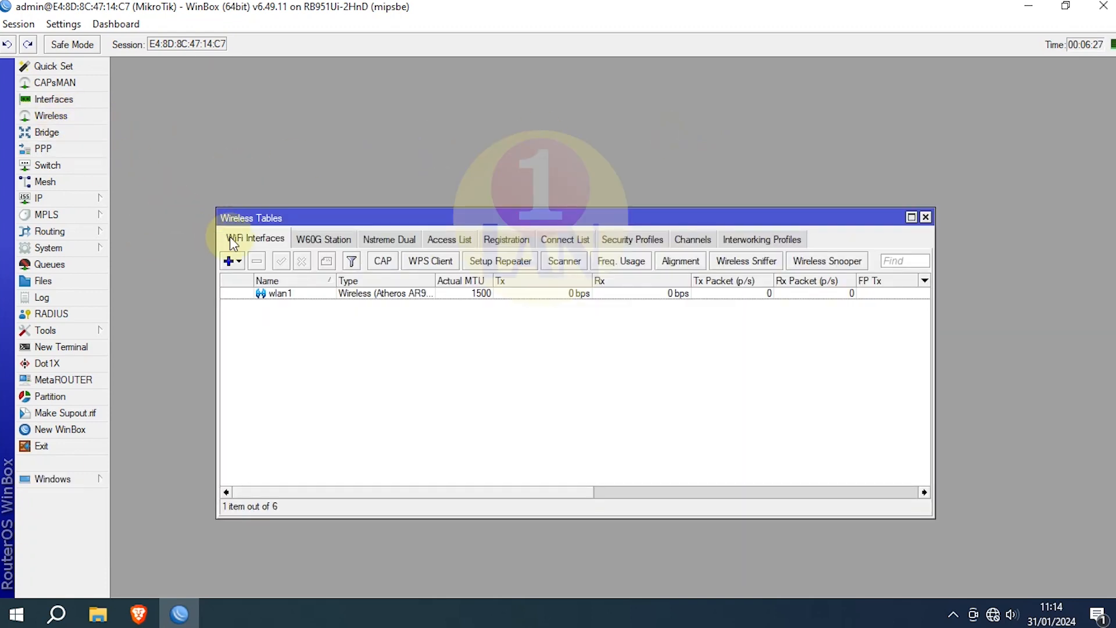
pyautogui.click(279, 293)
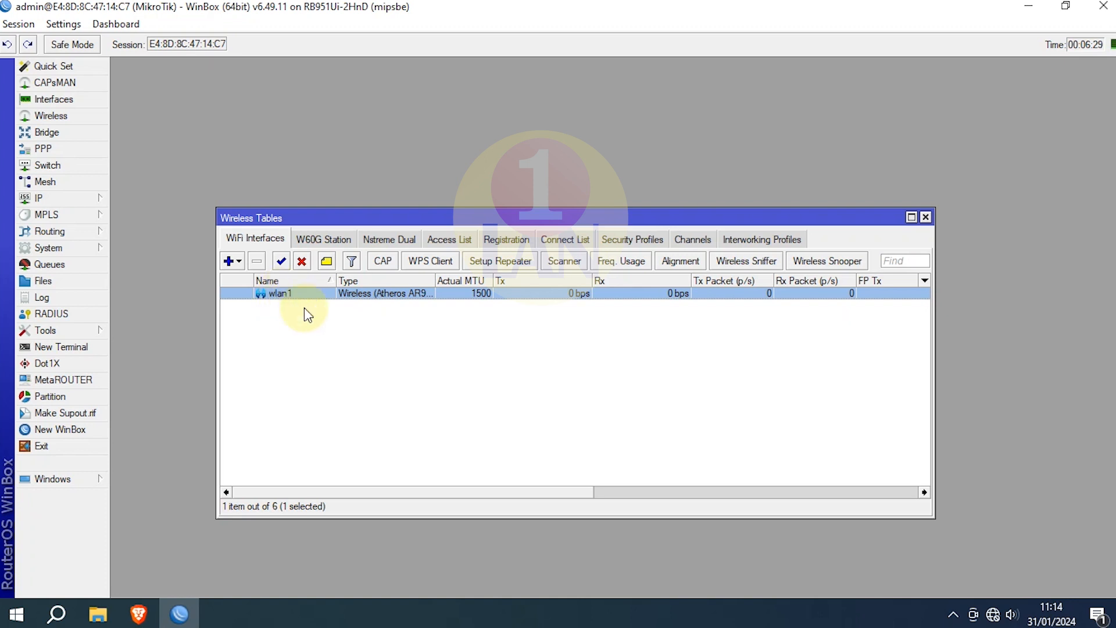
pyautogui.click(623, 244)
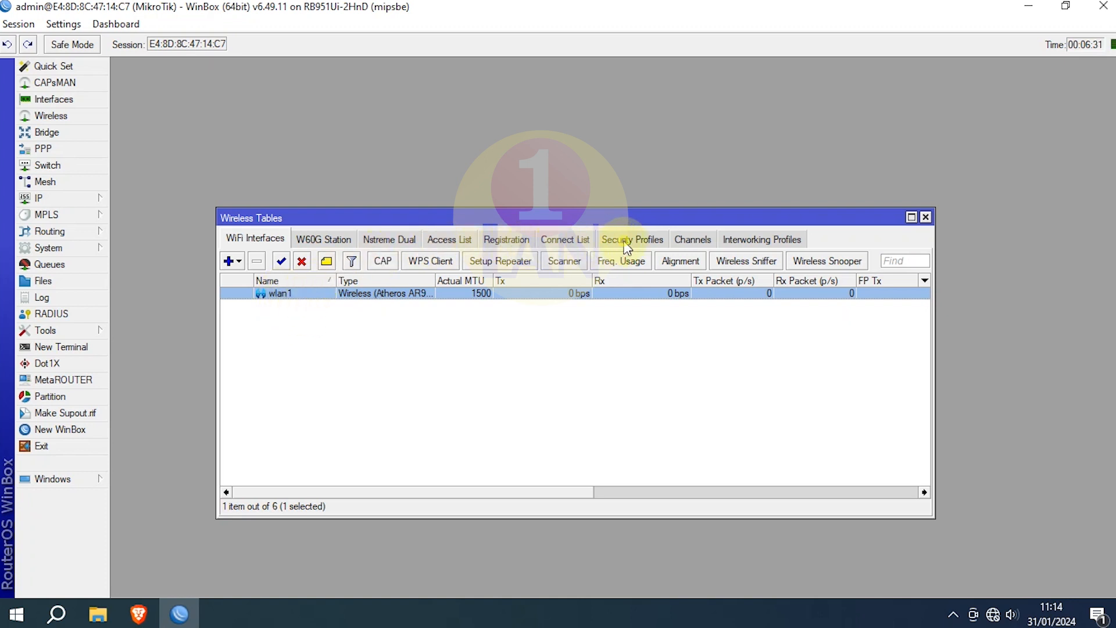
pyautogui.click(229, 261)
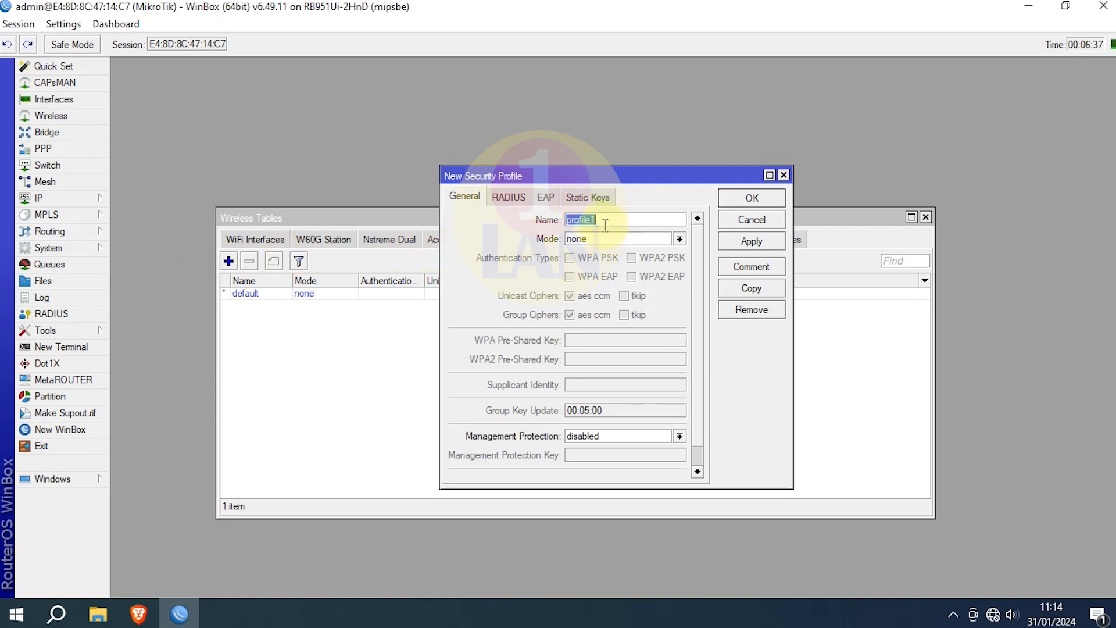
pyautogui.press('BackSpace')
pyautogui.write('wifi')
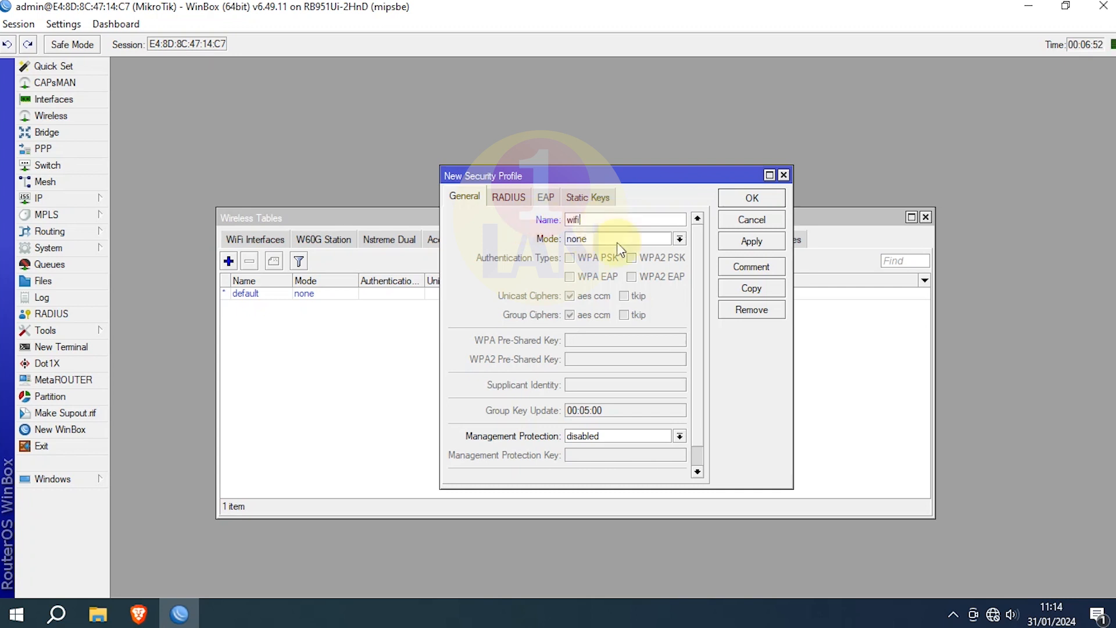
# Step: Set the wifi profile to dynamic keys with WPA and WPA2 PSK, enter the pre-shared keys, and save
pyautogui.click(679, 239)
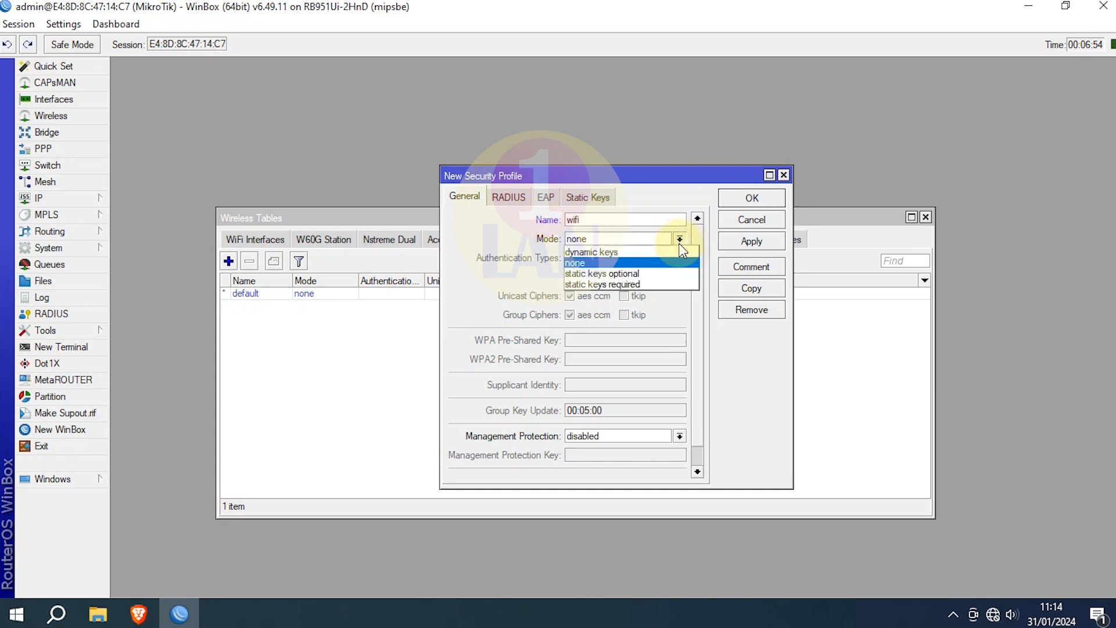
pyautogui.click(630, 253)
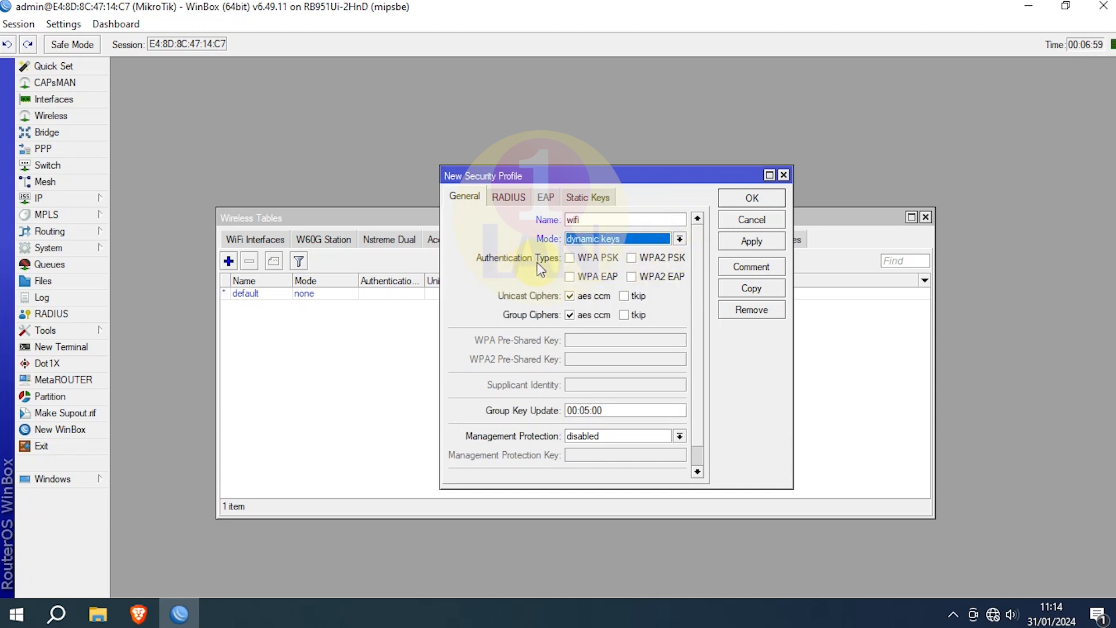
pyautogui.click(570, 257)
pyautogui.click(632, 258)
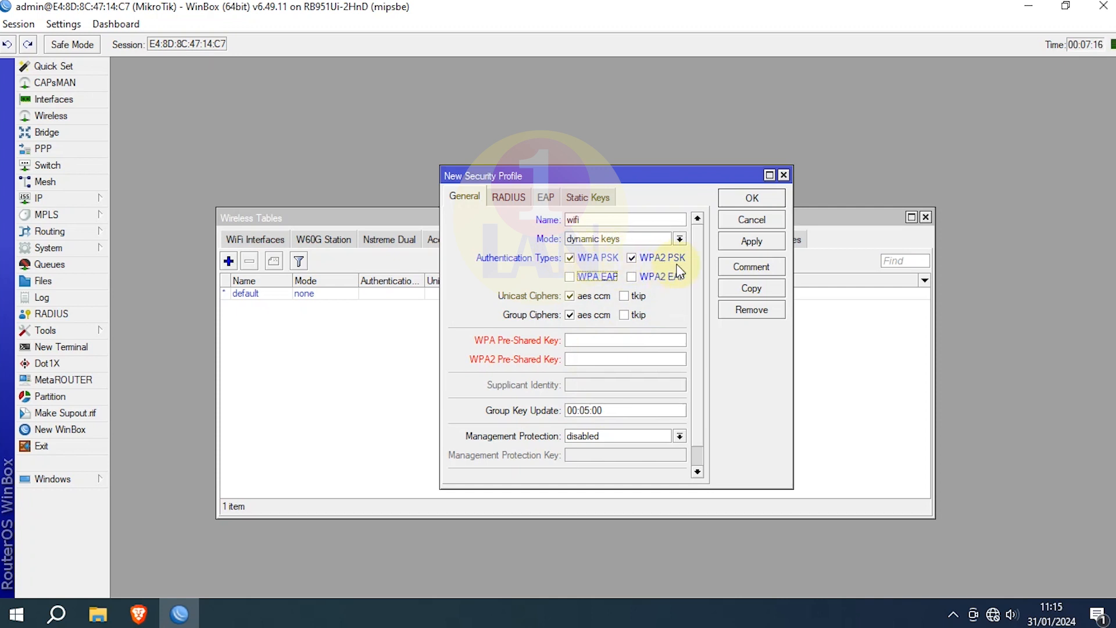
pyautogui.click(582, 340)
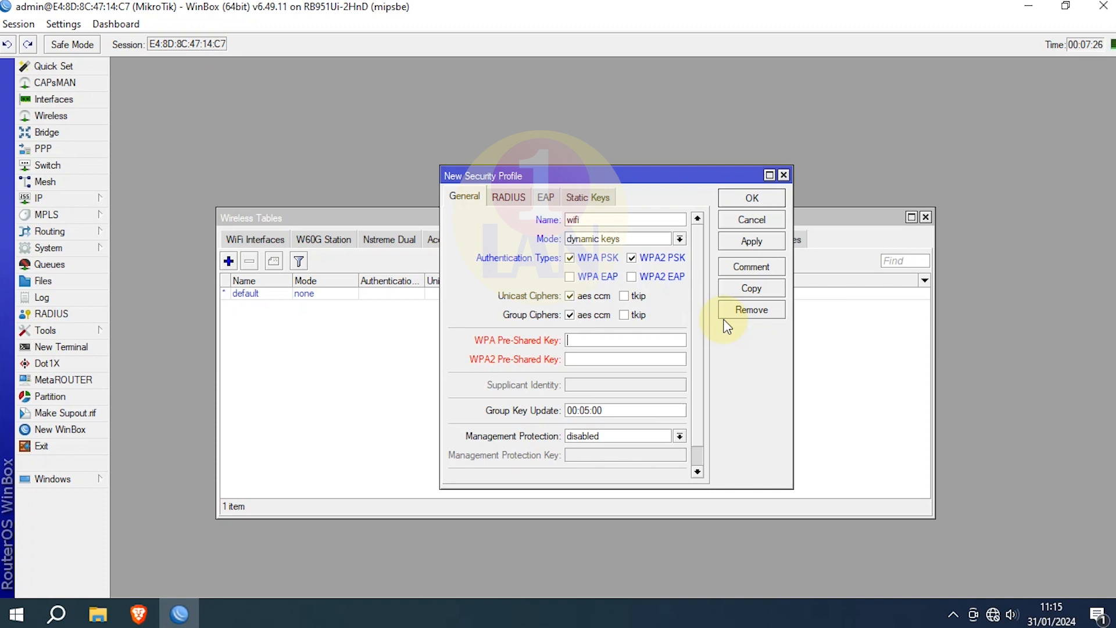
pyautogui.write('12341234')
pyautogui.click(605, 358)
pyautogui.write('12341234')
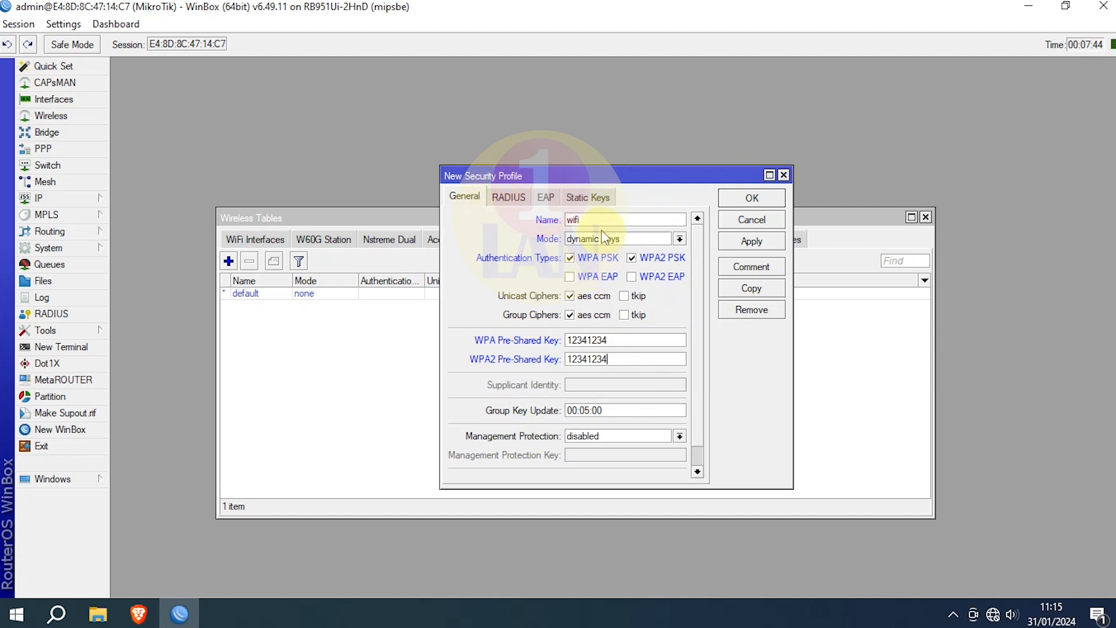
pyautogui.click(745, 241)
pyautogui.click(753, 199)
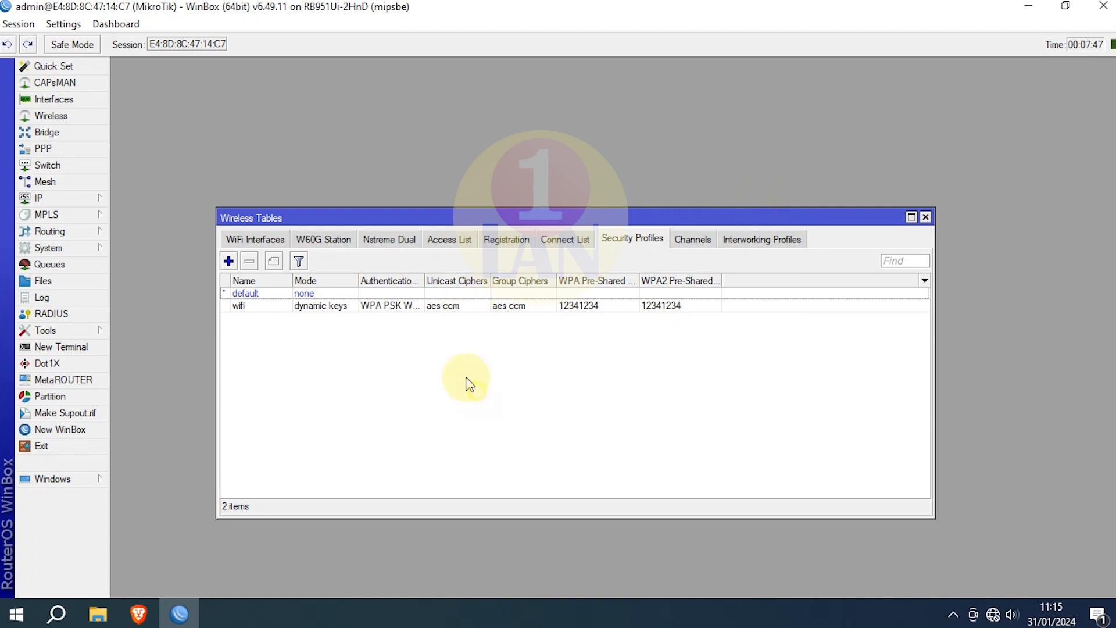
# Step: Set wlan1 to ap bridge mode on band 2GHz-B/G/N
pyautogui.click(259, 242)
pyautogui.click(369, 405)
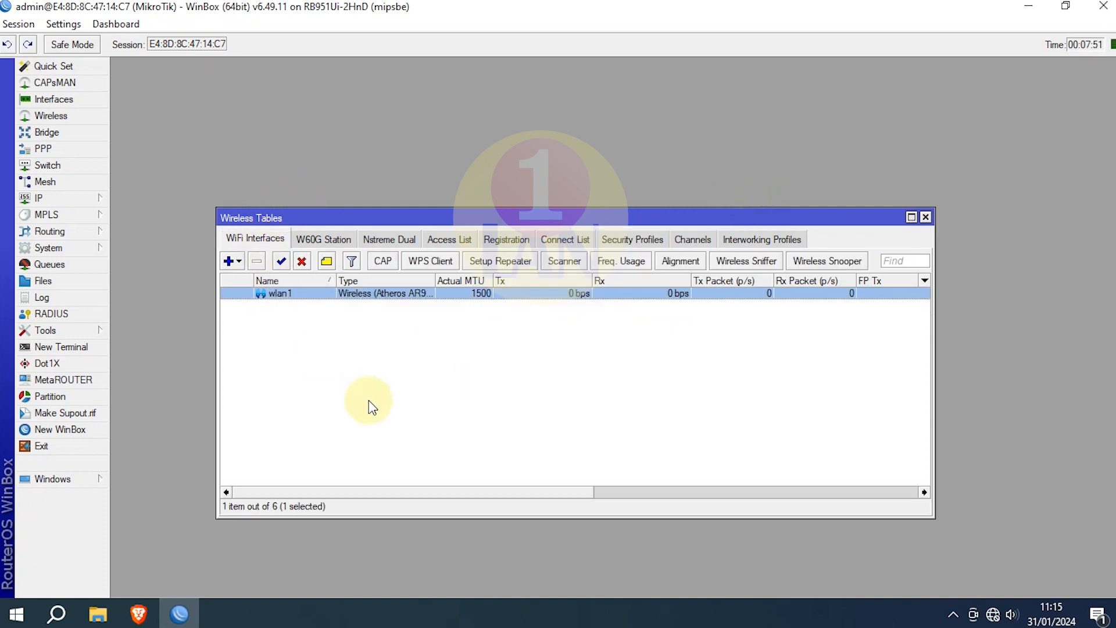
pyautogui.doubleClick(295, 294)
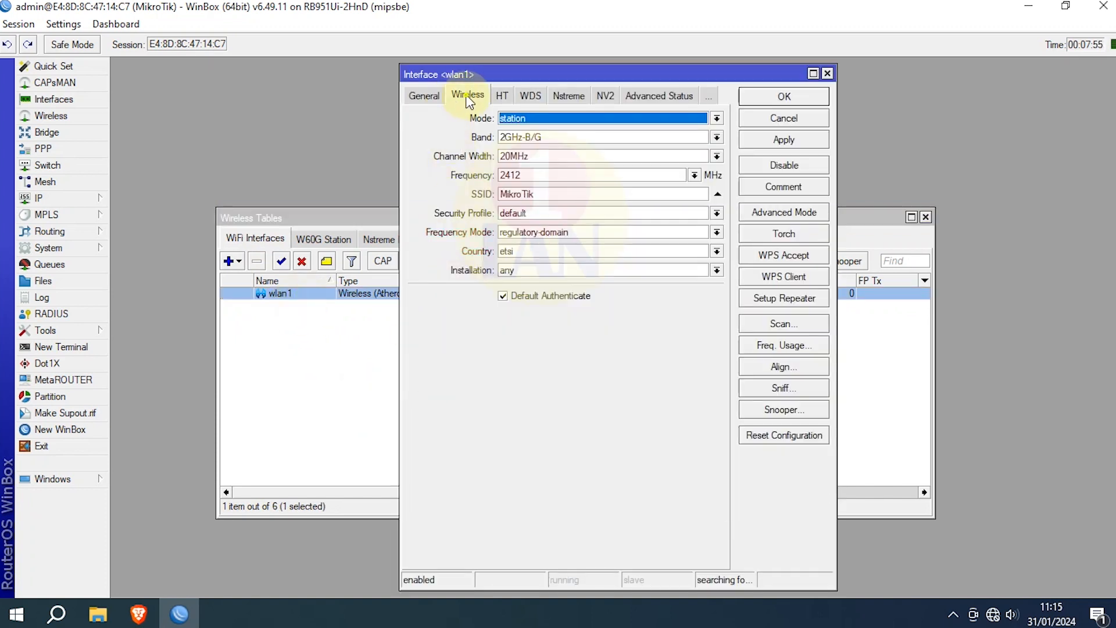
pyautogui.click(716, 119)
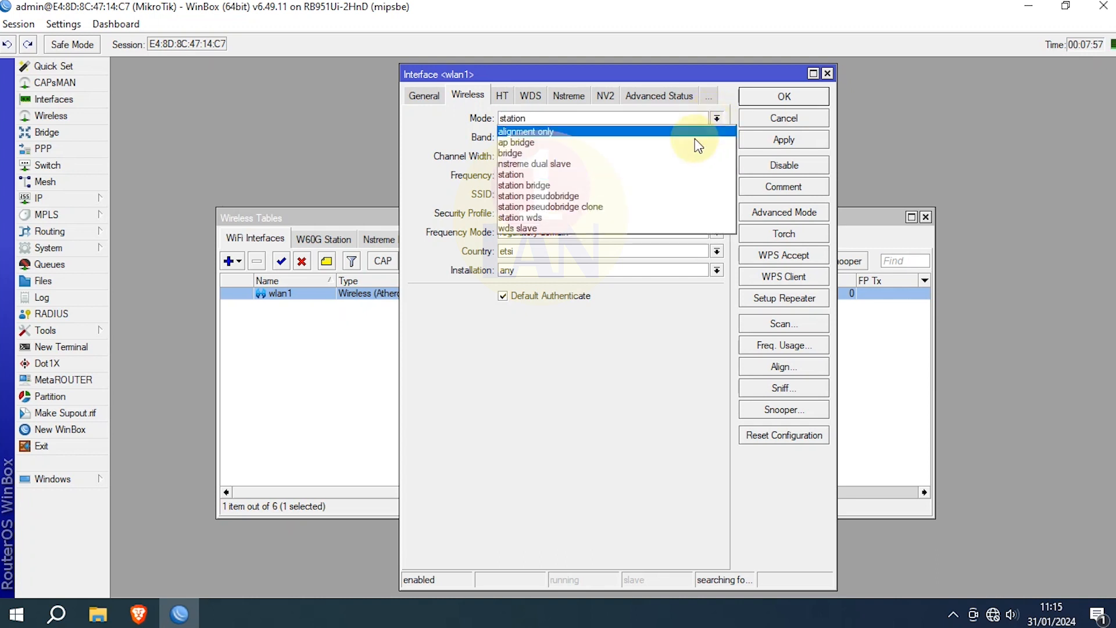
pyautogui.click(643, 143)
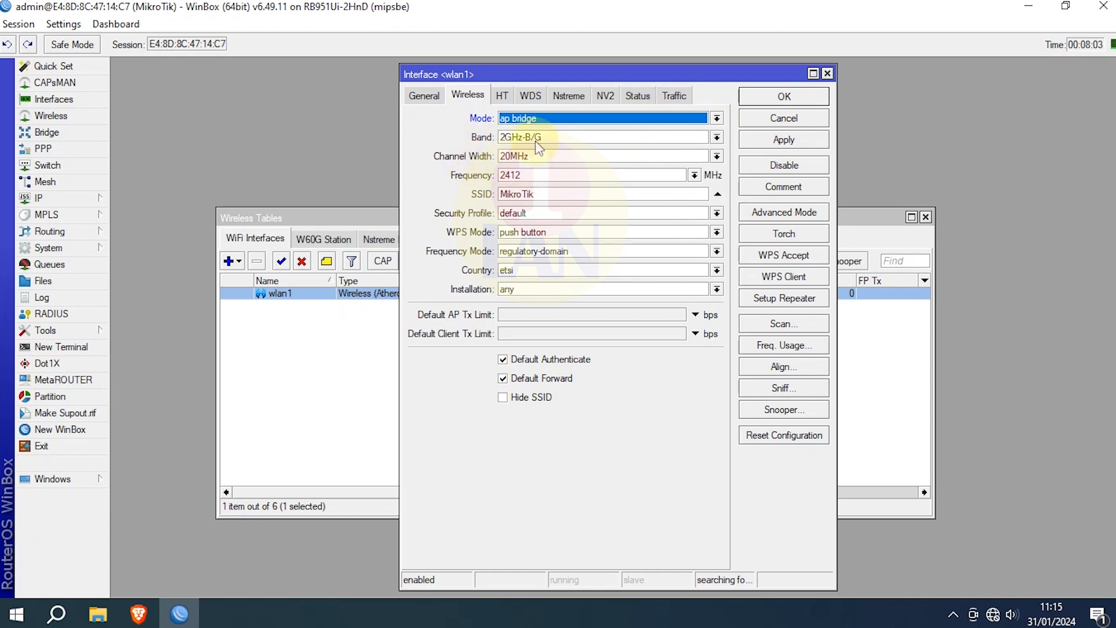
pyautogui.click(717, 138)
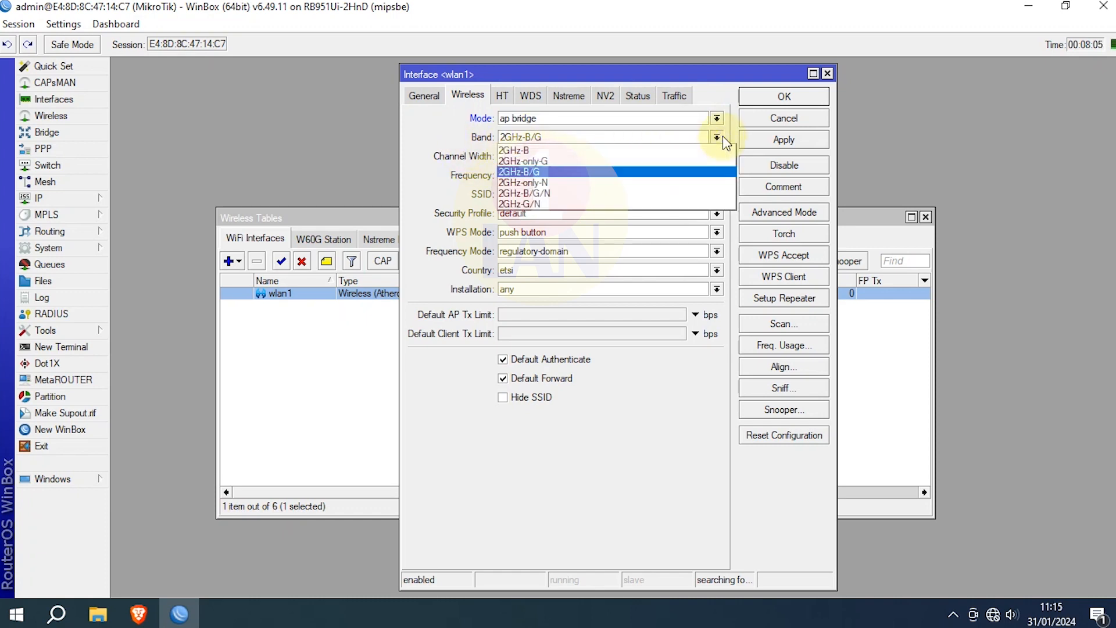
pyautogui.click(622, 194)
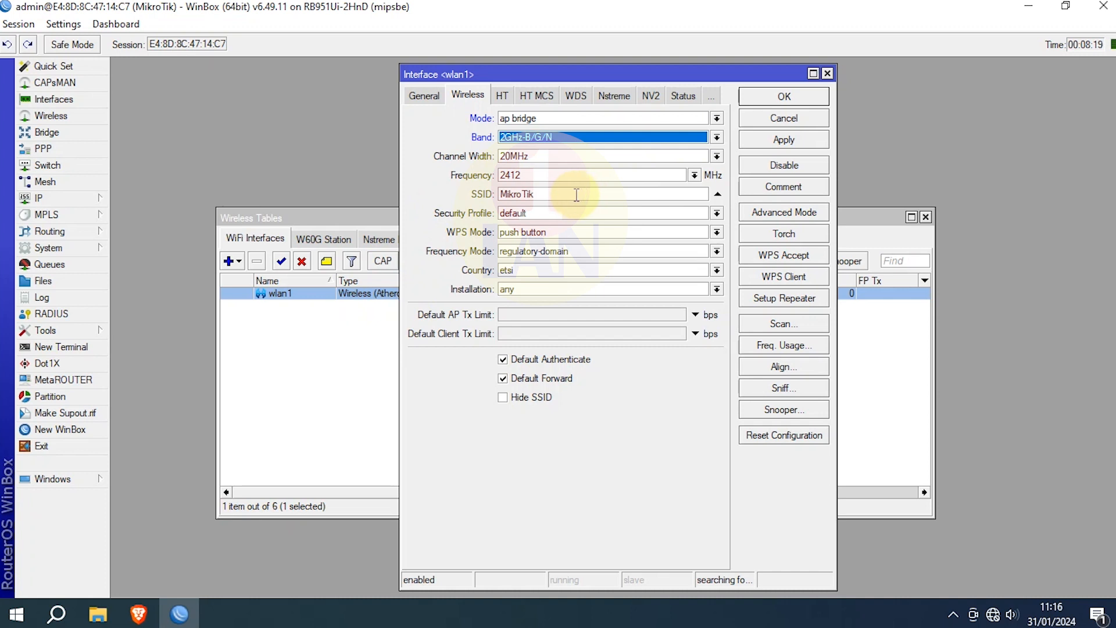
# Step: Rename the SSID to 'satulan wifi', assign the wifi security profile, and save wlan1
pyautogui.click(531, 192)
pyautogui.doubleClick(530, 192)
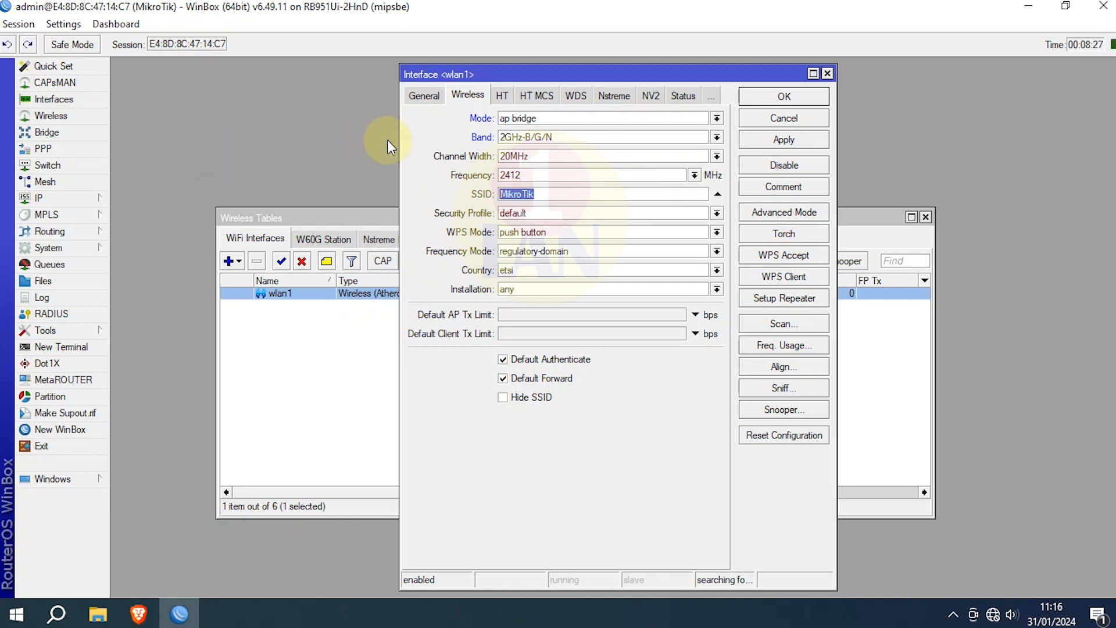
pyautogui.write('satulan wifi')
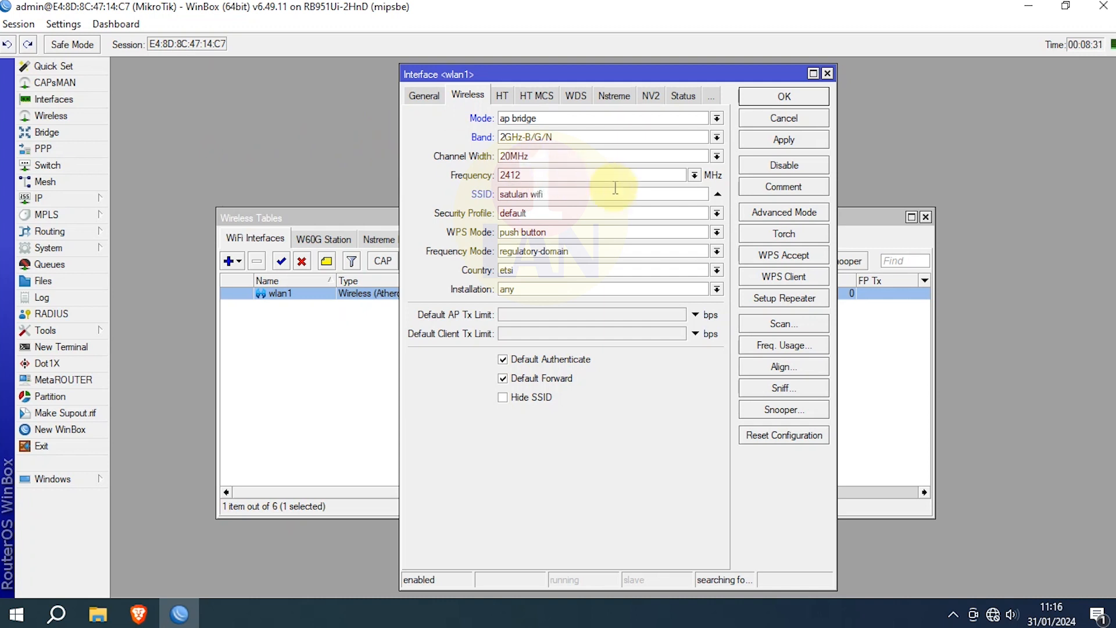
pyautogui.click(709, 215)
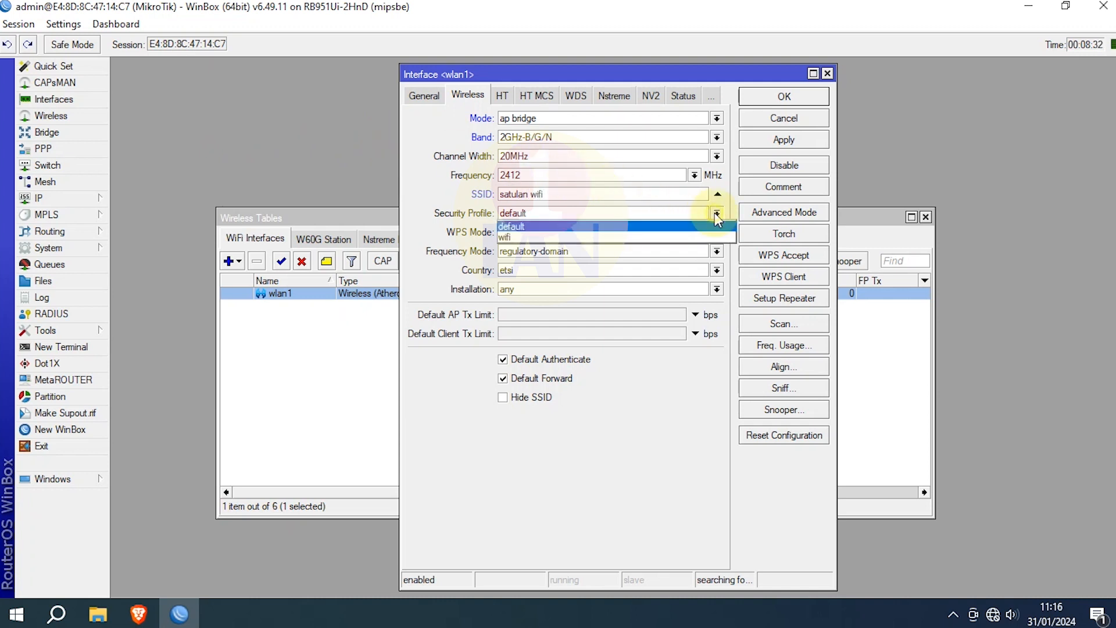
pyautogui.click(559, 237)
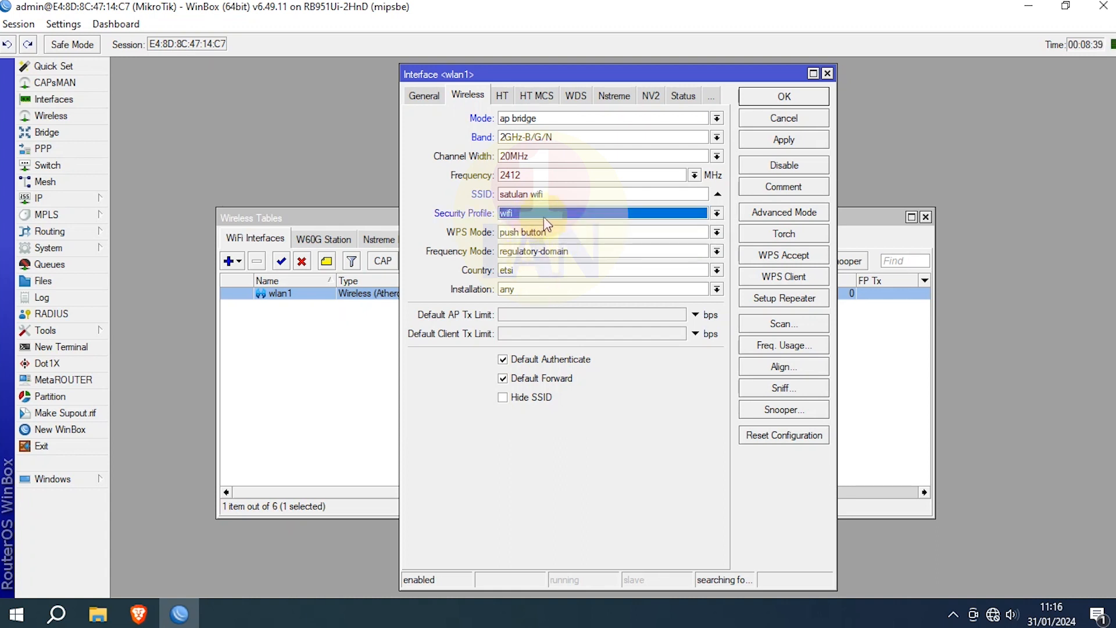
pyautogui.click(790, 142)
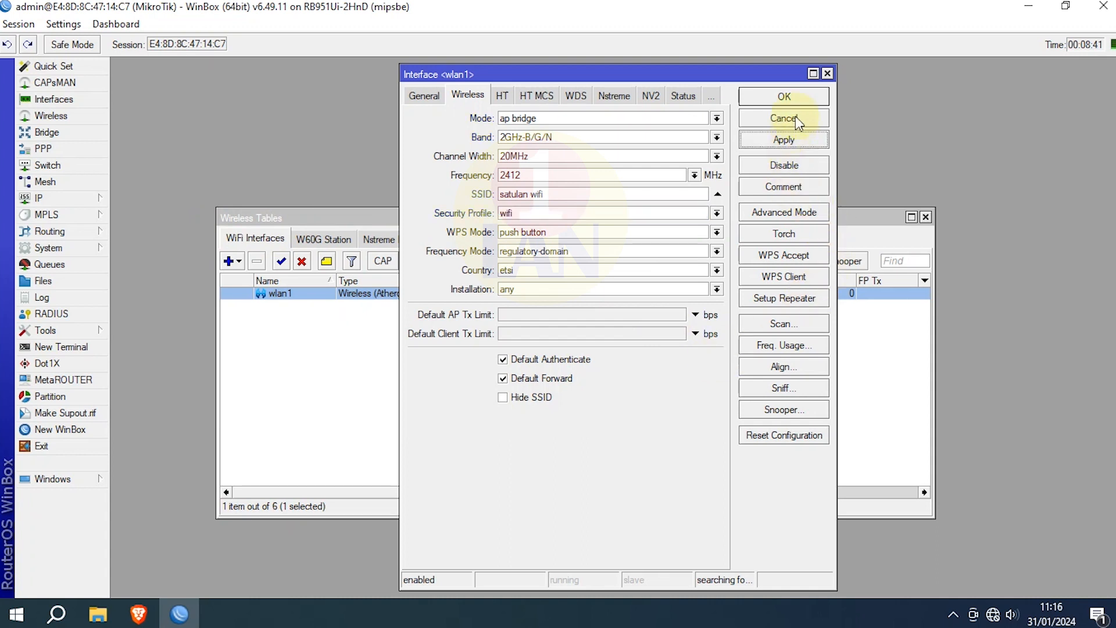
pyautogui.click(804, 97)
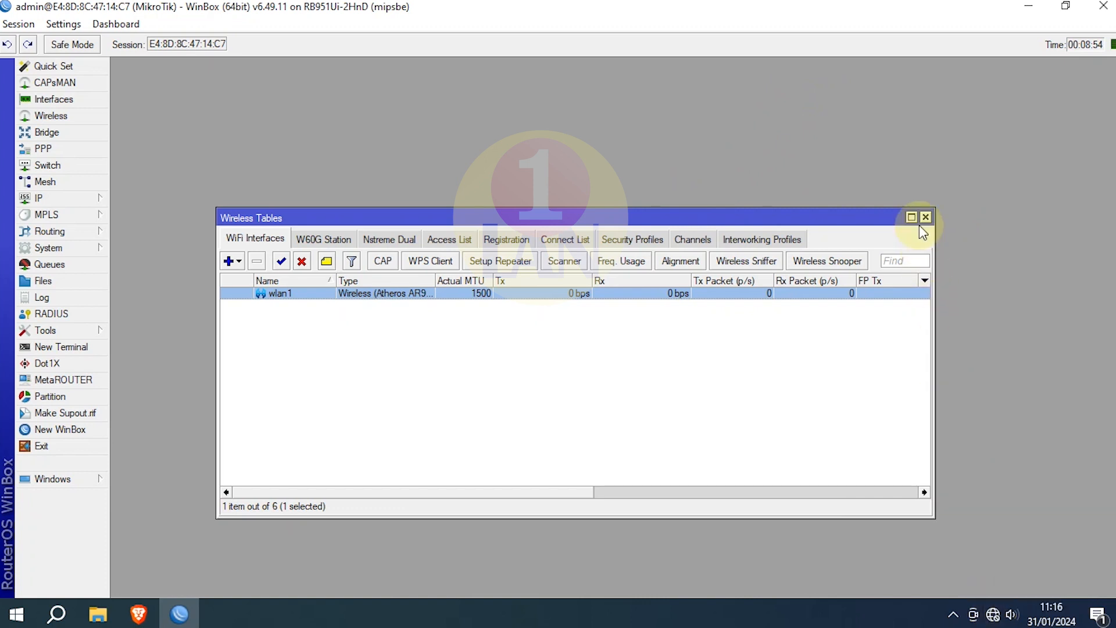
# Step: Turn on the laptop's Wi-Fi and begin connecting to satulan wifi
pyautogui.click(993, 614)
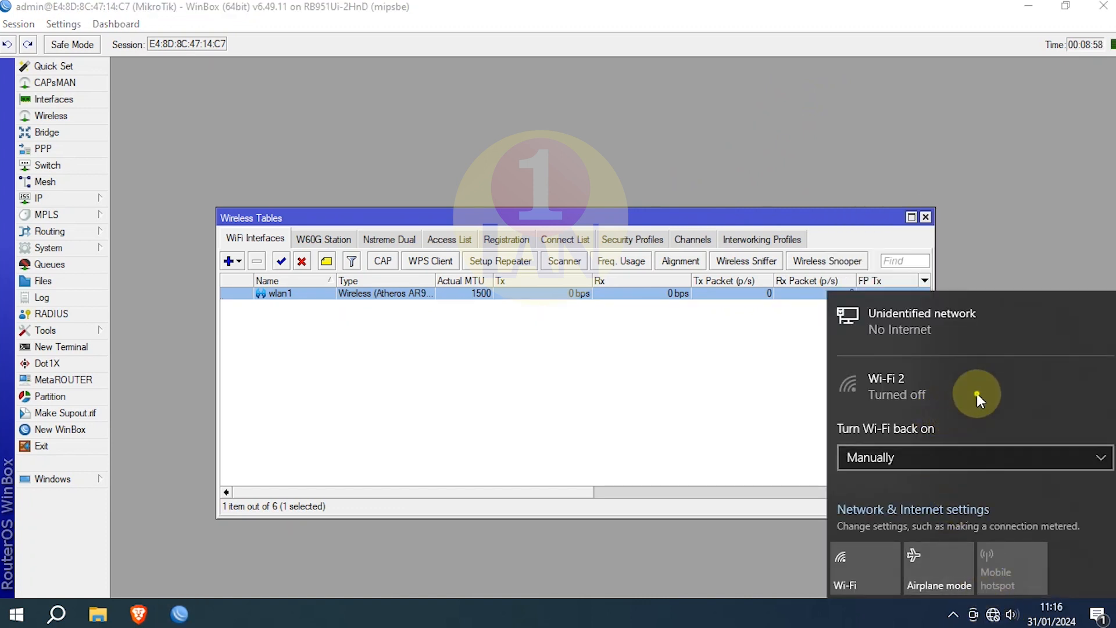
pyautogui.click(861, 574)
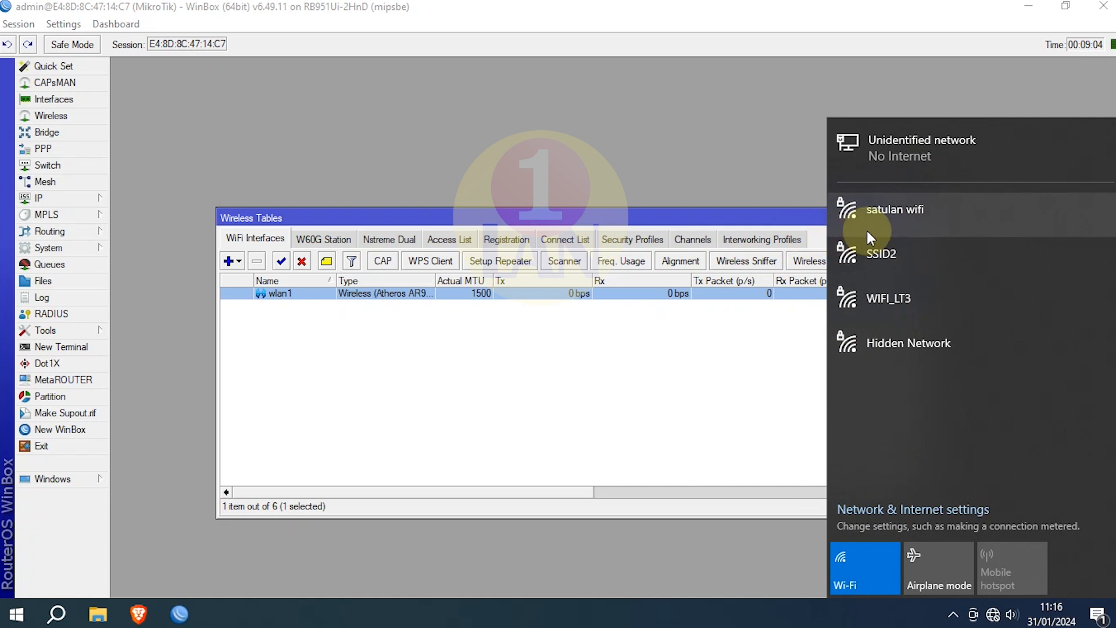
pyautogui.click(983, 213)
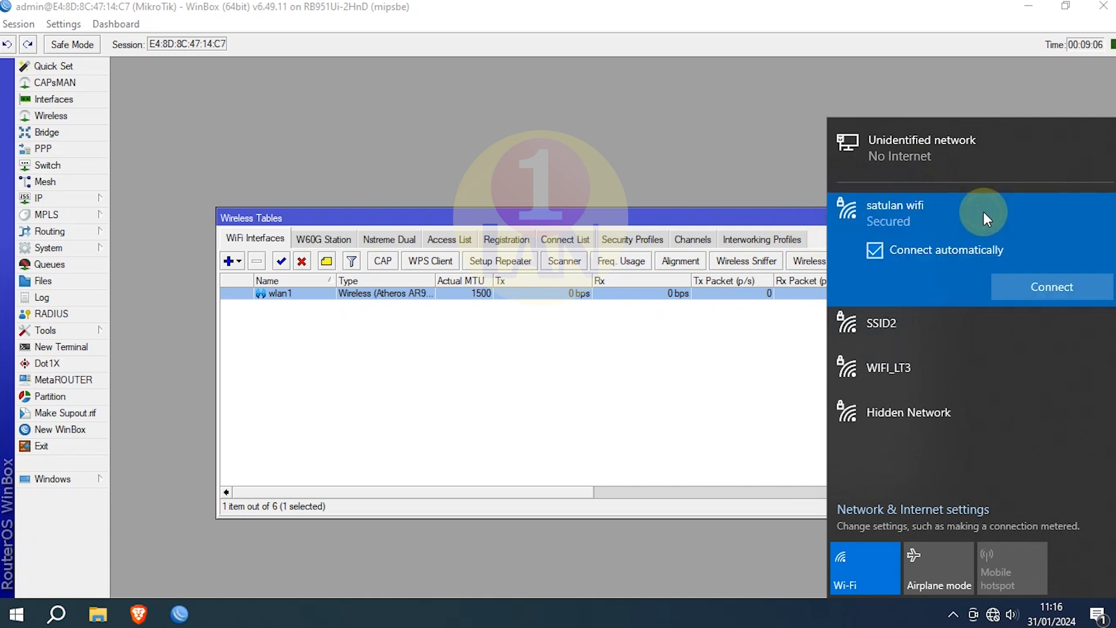
pyautogui.click(1086, 287)
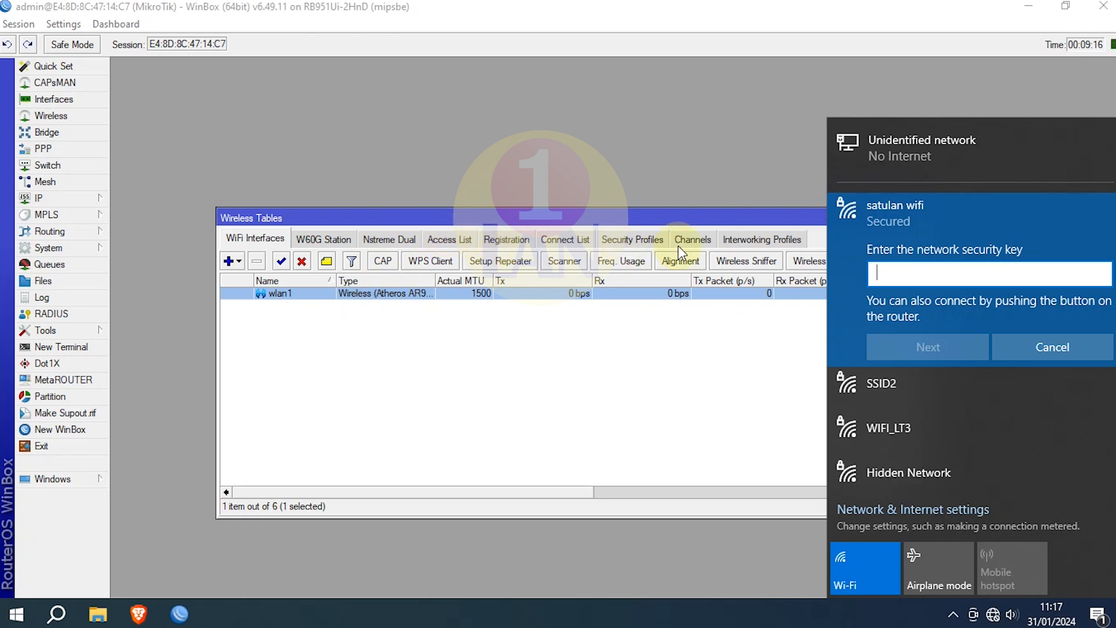
# Step: Look up the pre-shared key in WinBox's wifi security profile, then minimize WinBox
pyautogui.click(654, 243)
pyautogui.click(654, 244)
pyautogui.doubleClick(337, 305)
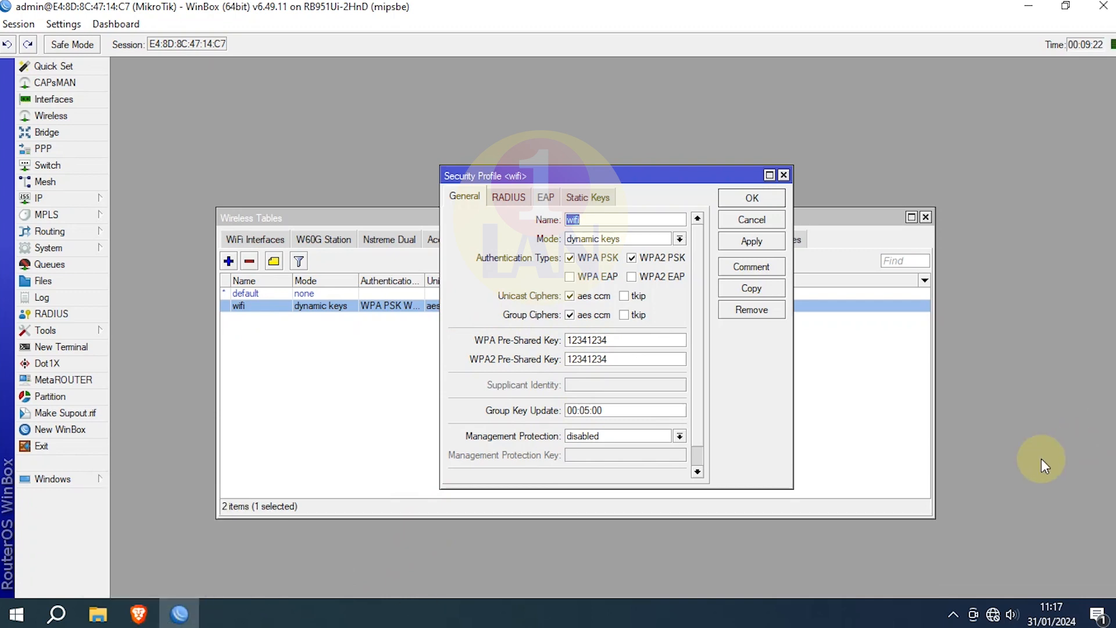
pyautogui.click(1027, 7)
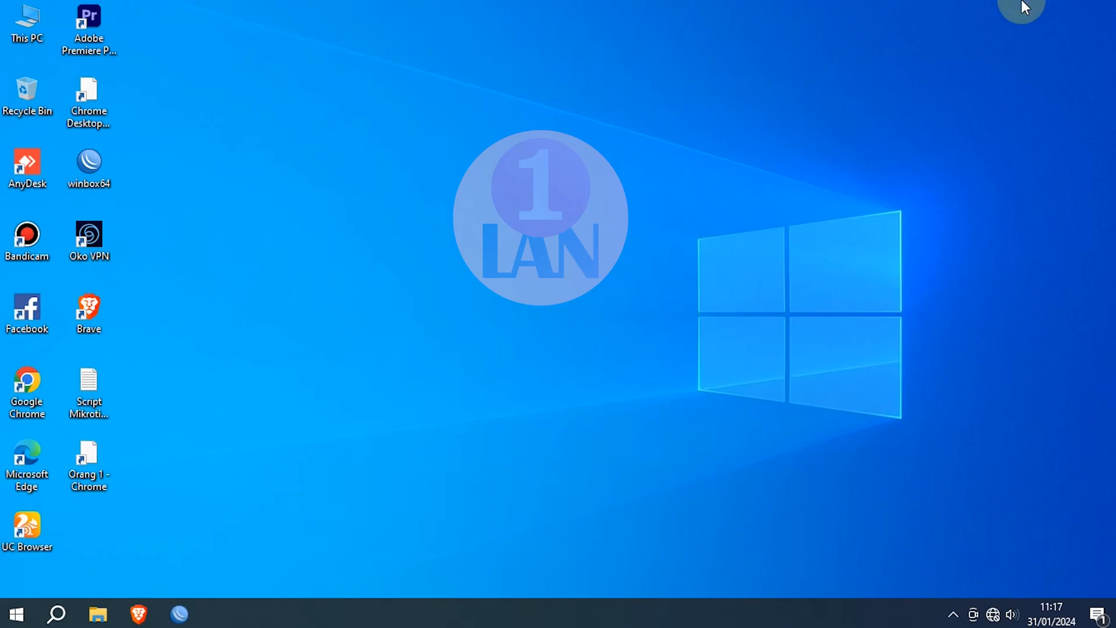
# Step: Join satulan wifi by entering the security key from the wifi profile
pyautogui.click(993, 615)
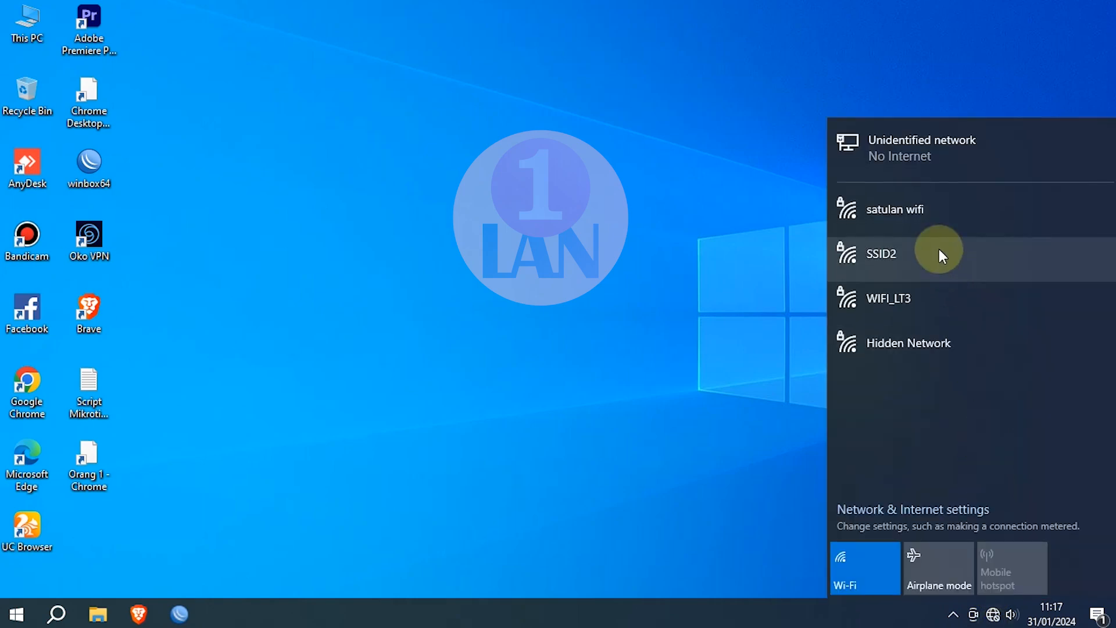
pyautogui.click(921, 217)
pyautogui.click(1055, 280)
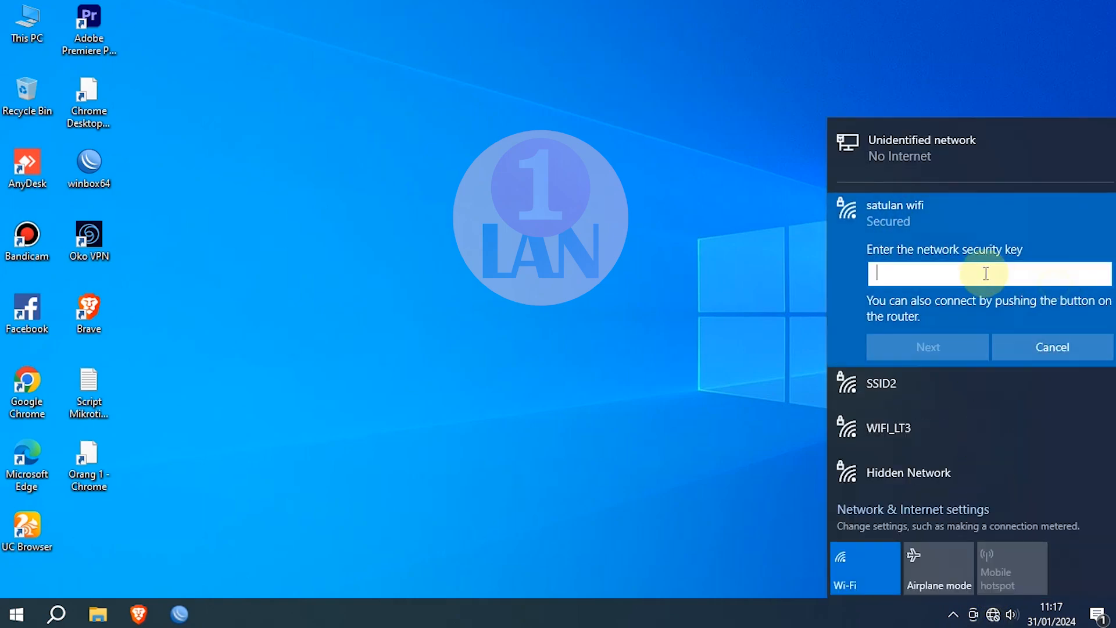
pyautogui.write('••••••••')
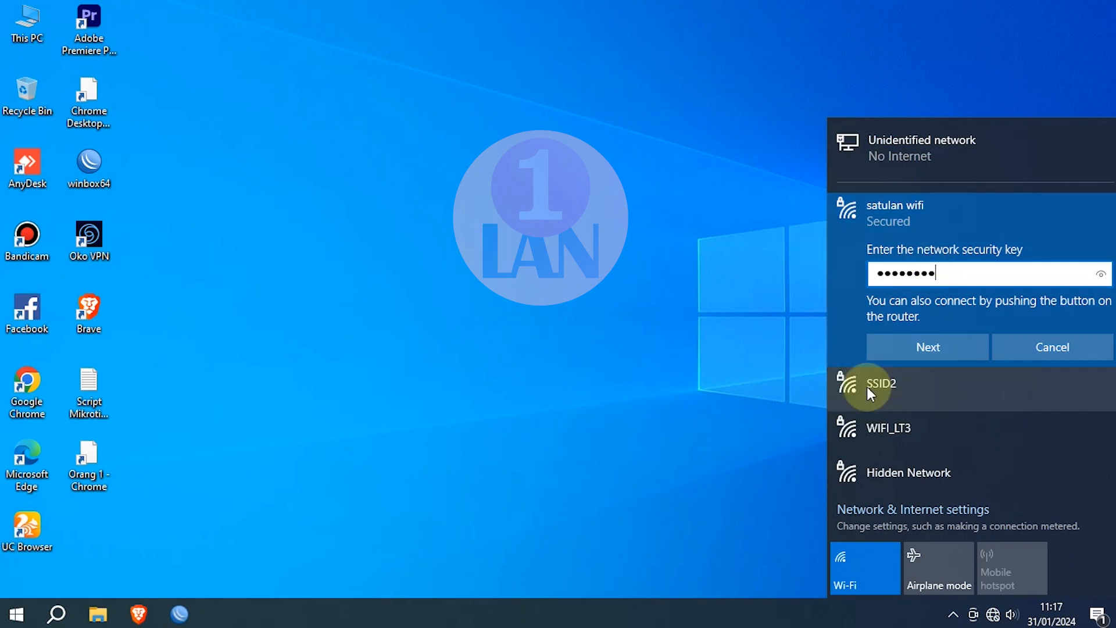
pyautogui.click(1103, 275)
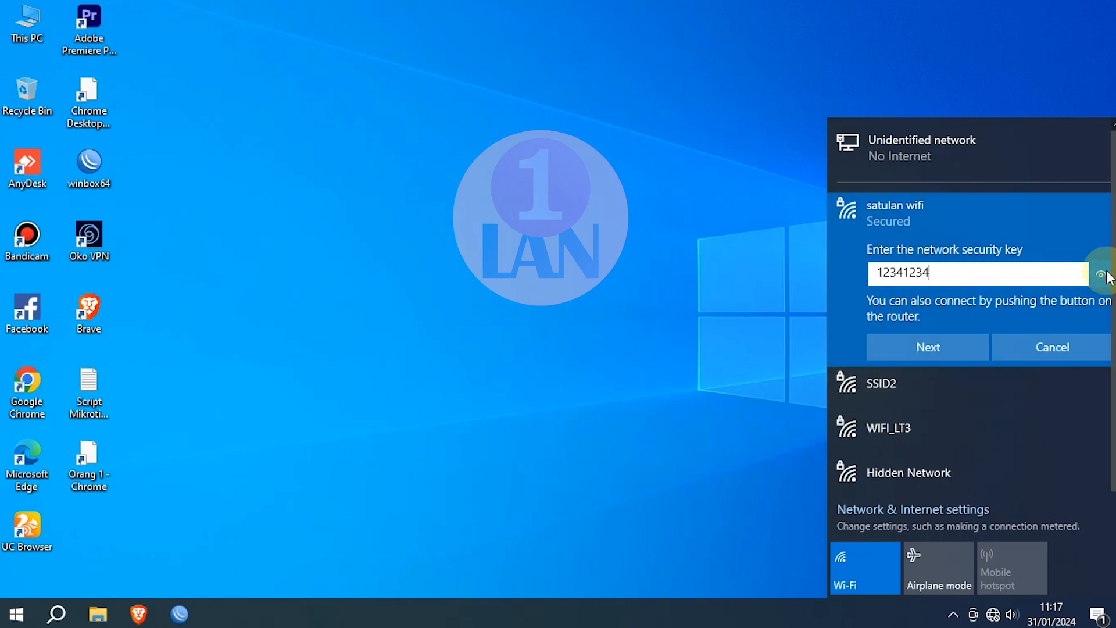
pyautogui.click(950, 343)
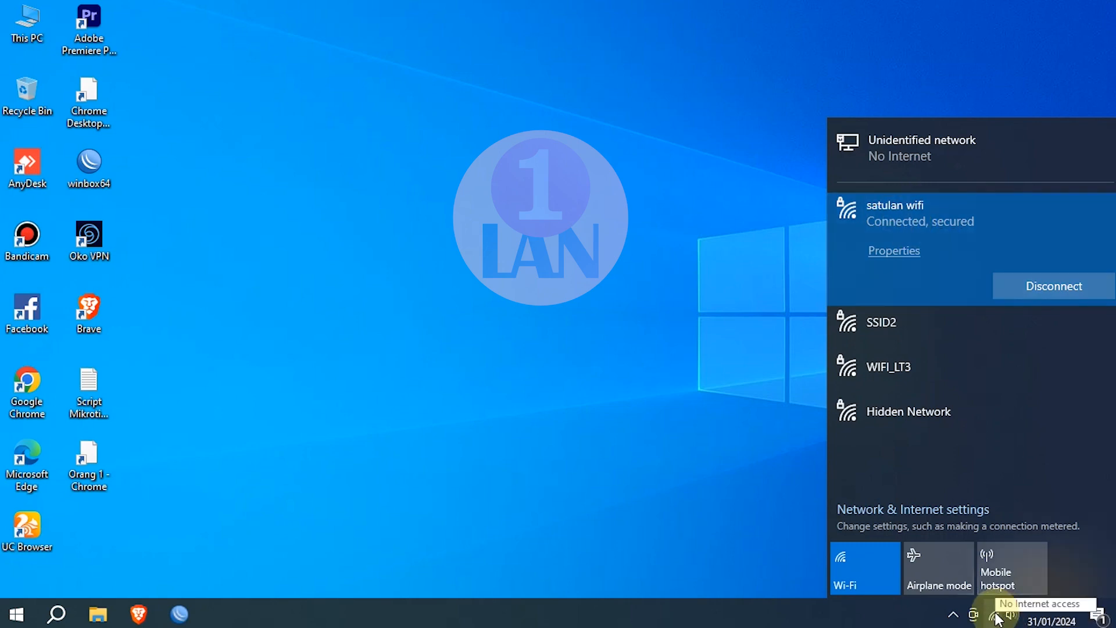
pyautogui.click(293, 216)
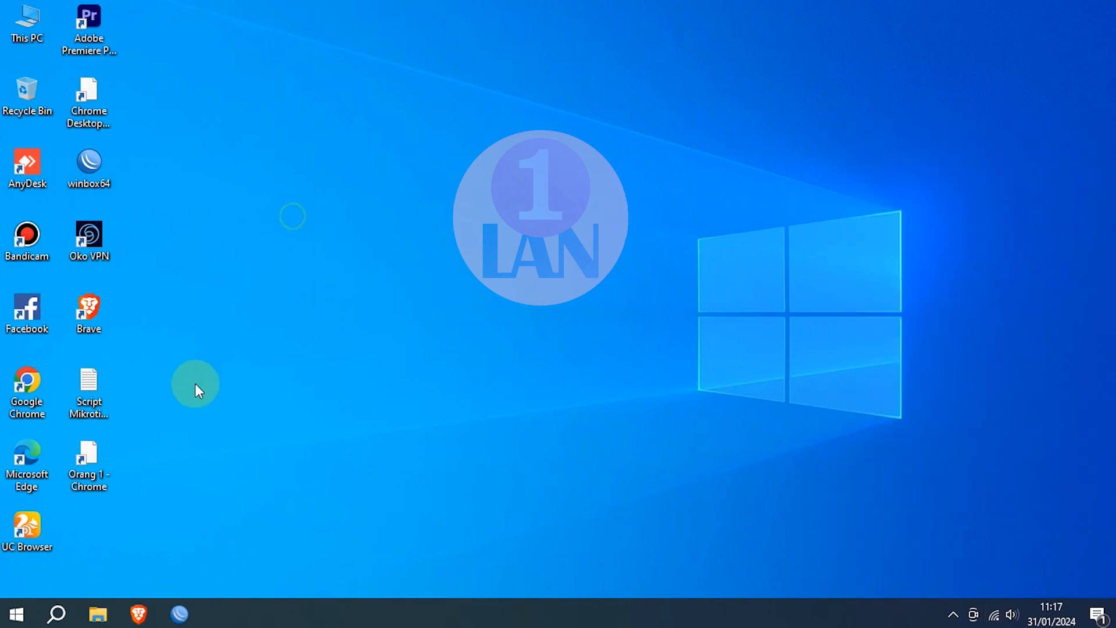
# Step: Launch Google Chrome and load google.com
pyautogui.doubleClick(23, 384)
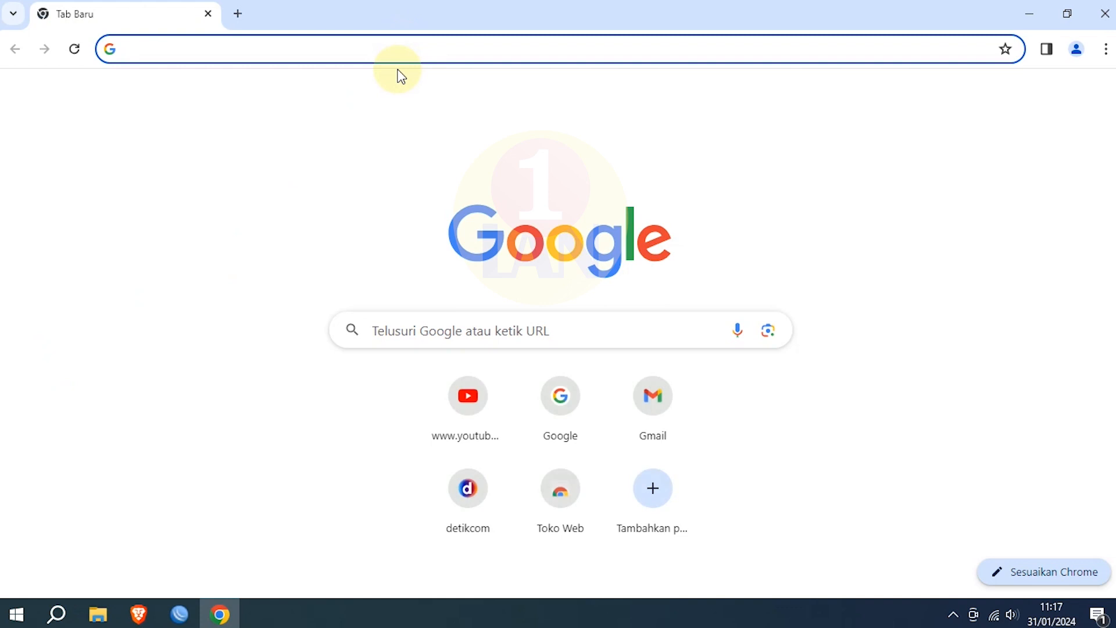
pyautogui.click(398, 58)
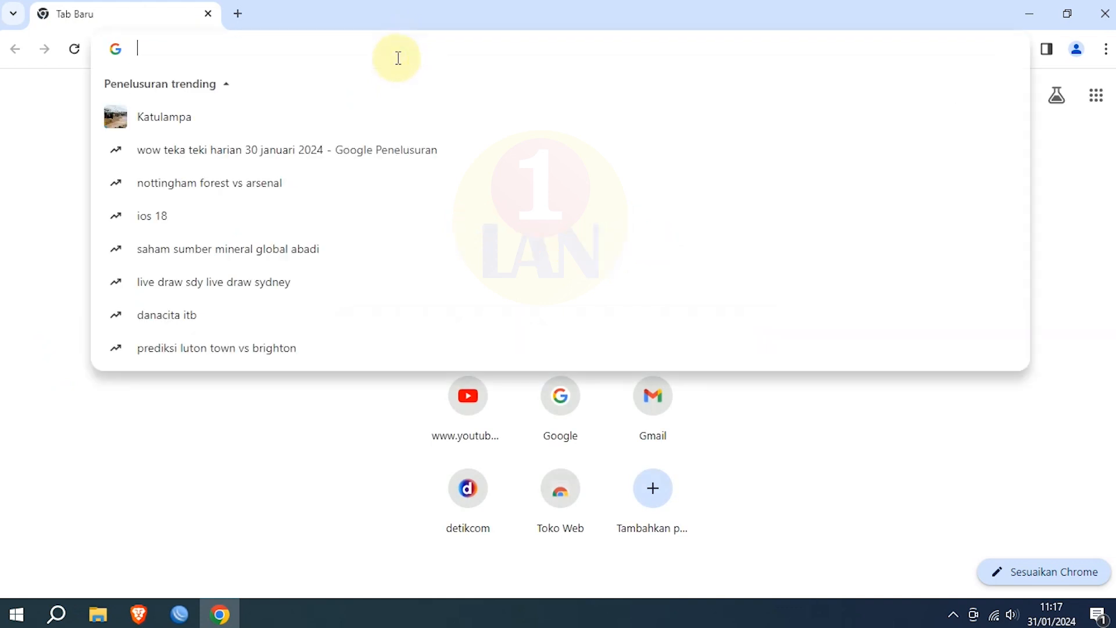
pyautogui.write('google.com')
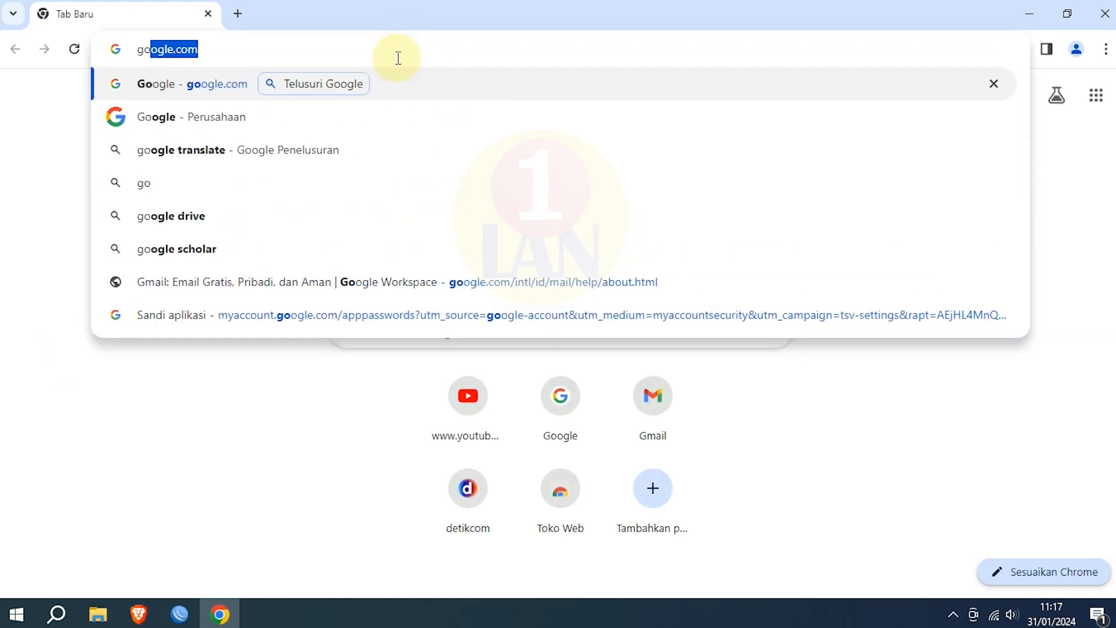
pyautogui.press('Return')
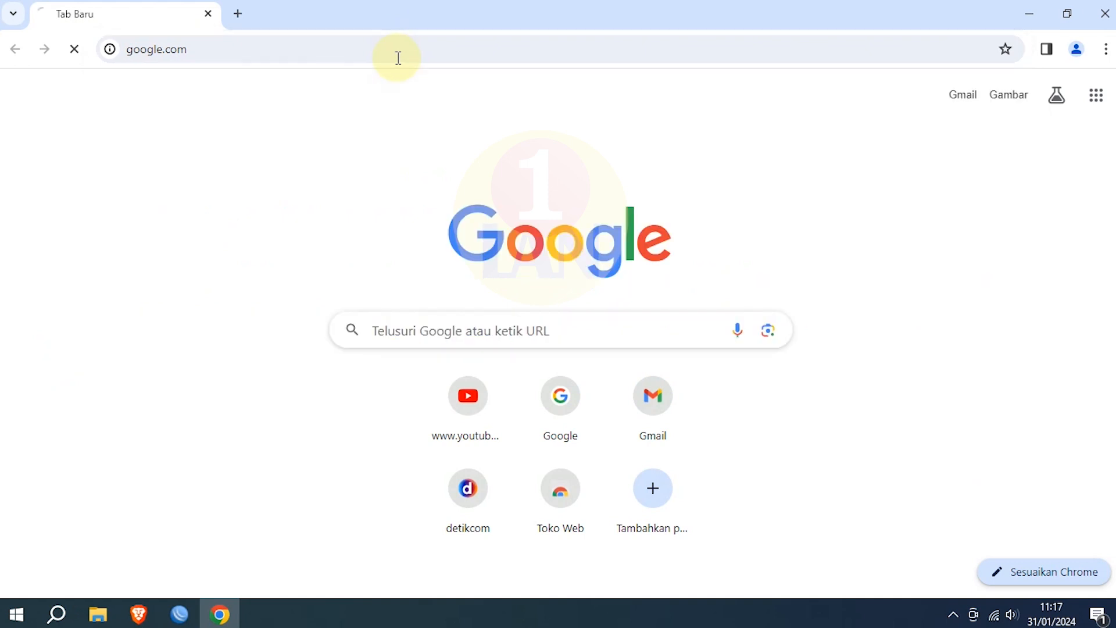
# Step: Load detik.com in Chrome, then bring up the Windows Run box
pyautogui.click(244, 49)
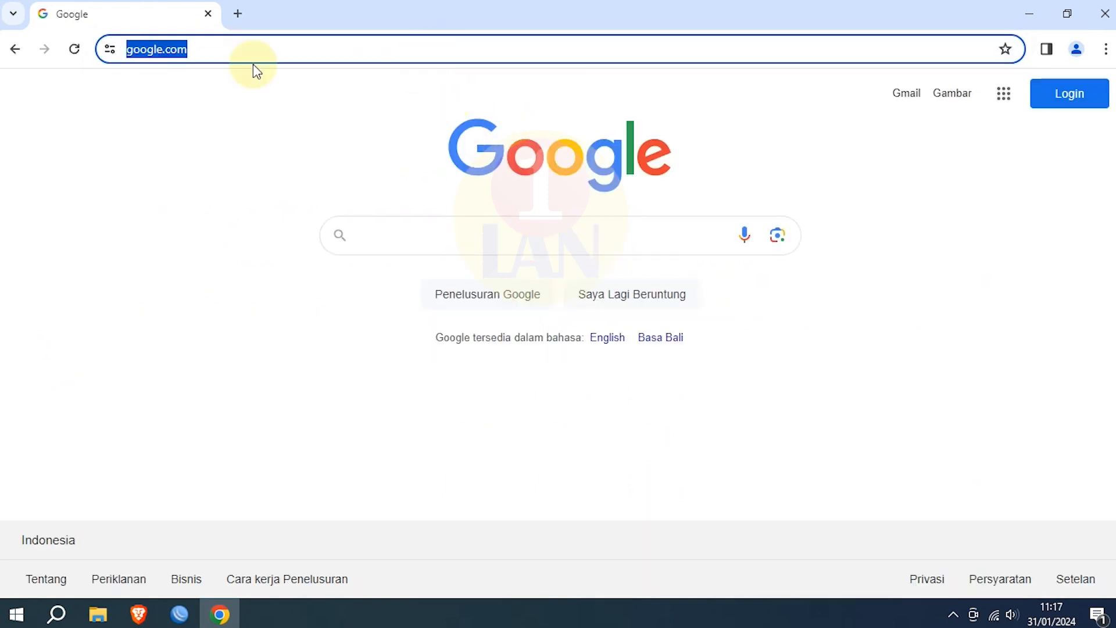
pyautogui.write('detik.com')
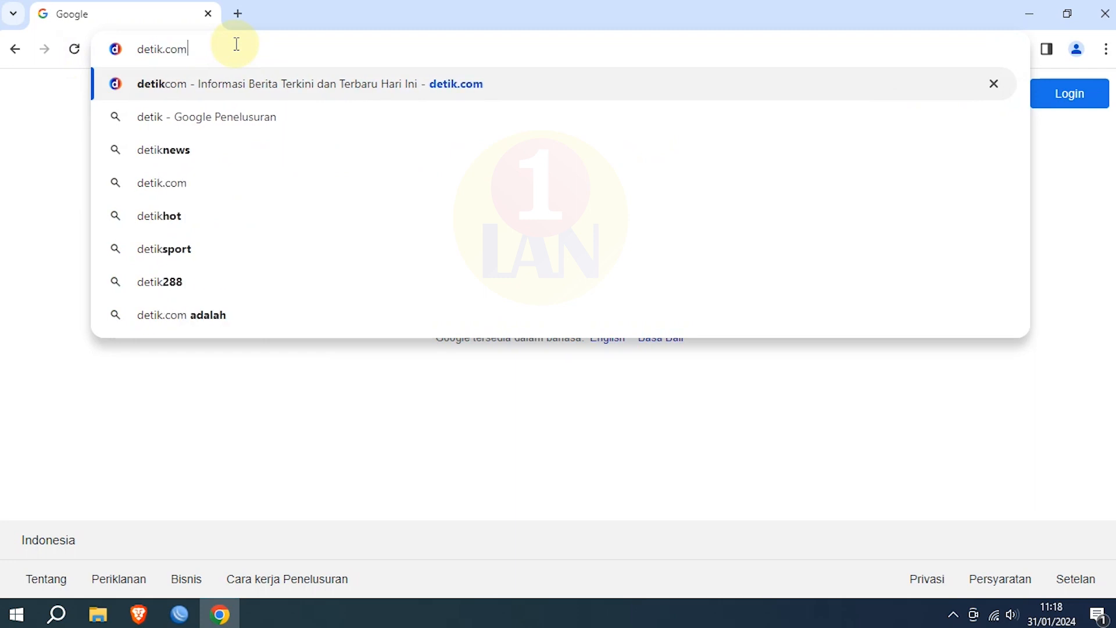
pyautogui.press('Return')
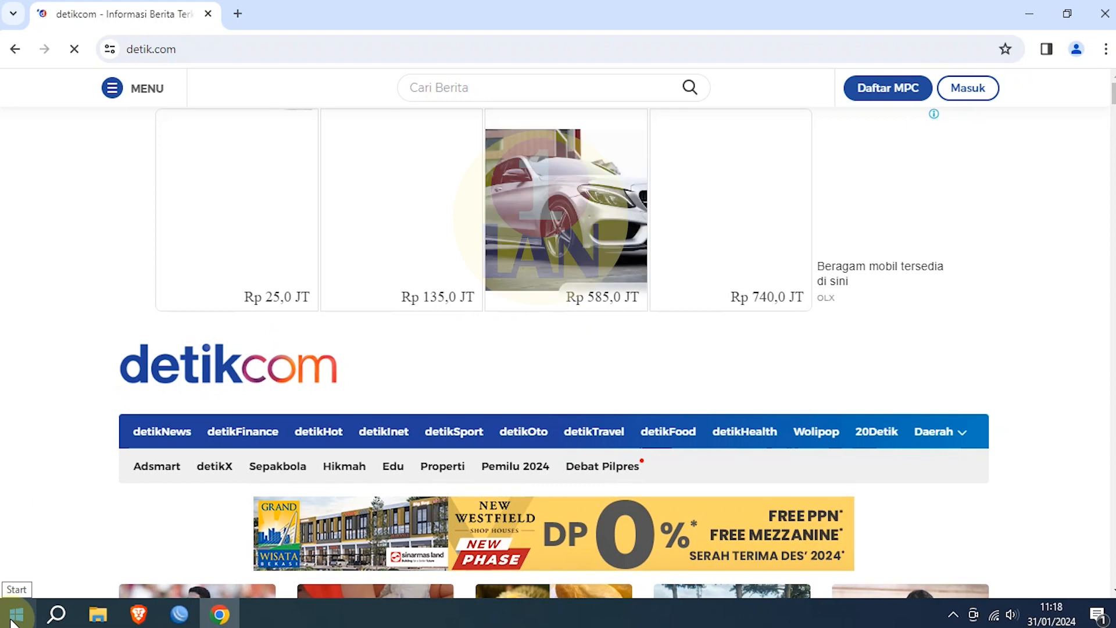
pyautogui.press('super+r')
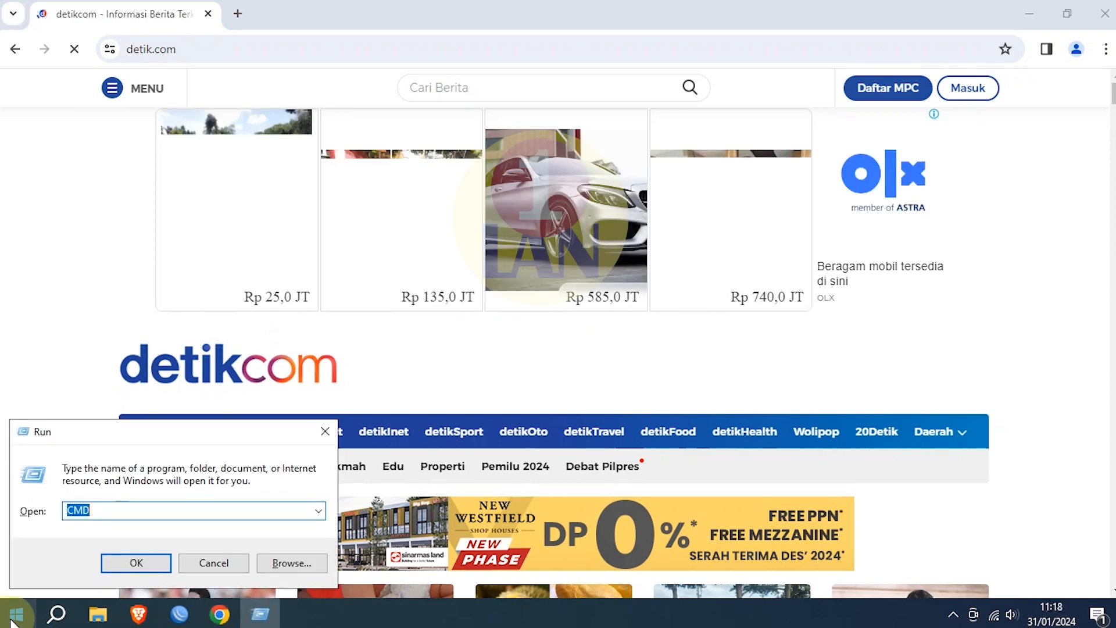
# Step: Run ipconfig in cmd to confirm Wi-Fi 2 has 23.23.23.10 via gateway 23.23.23.1, then close it
pyautogui.write('cmd')
pyautogui.press('Return')
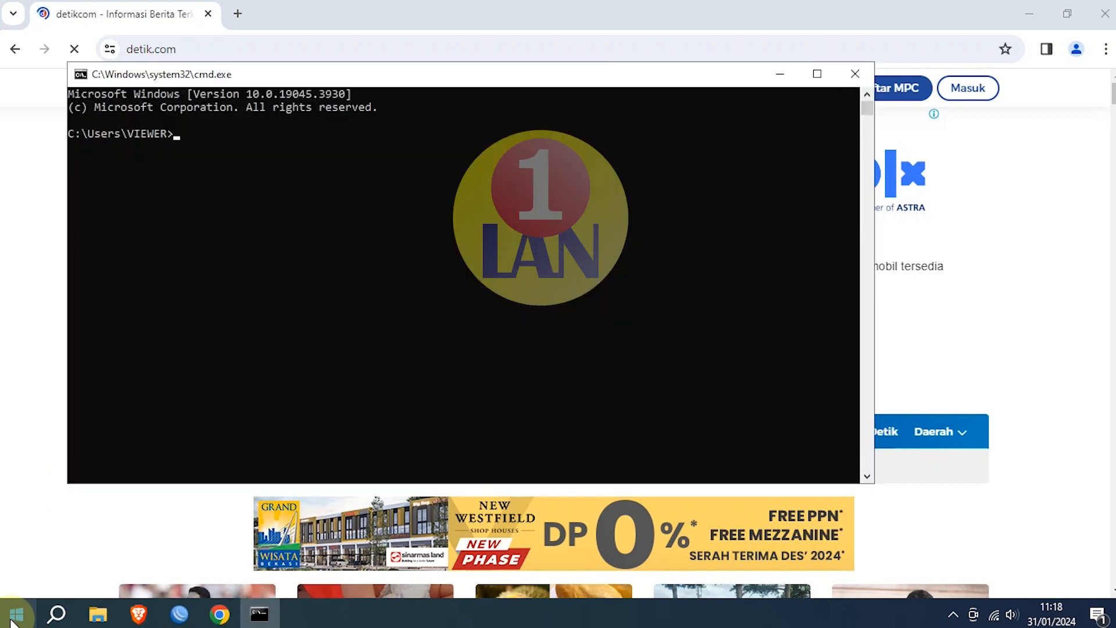
pyautogui.write('ipconfig')
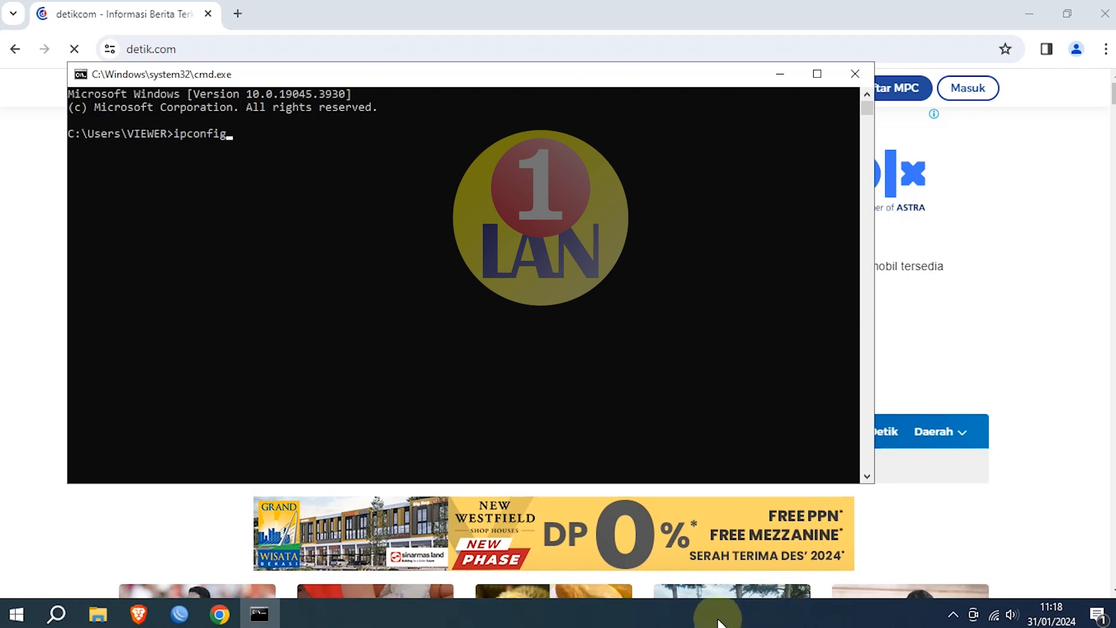
pyautogui.press('Return')
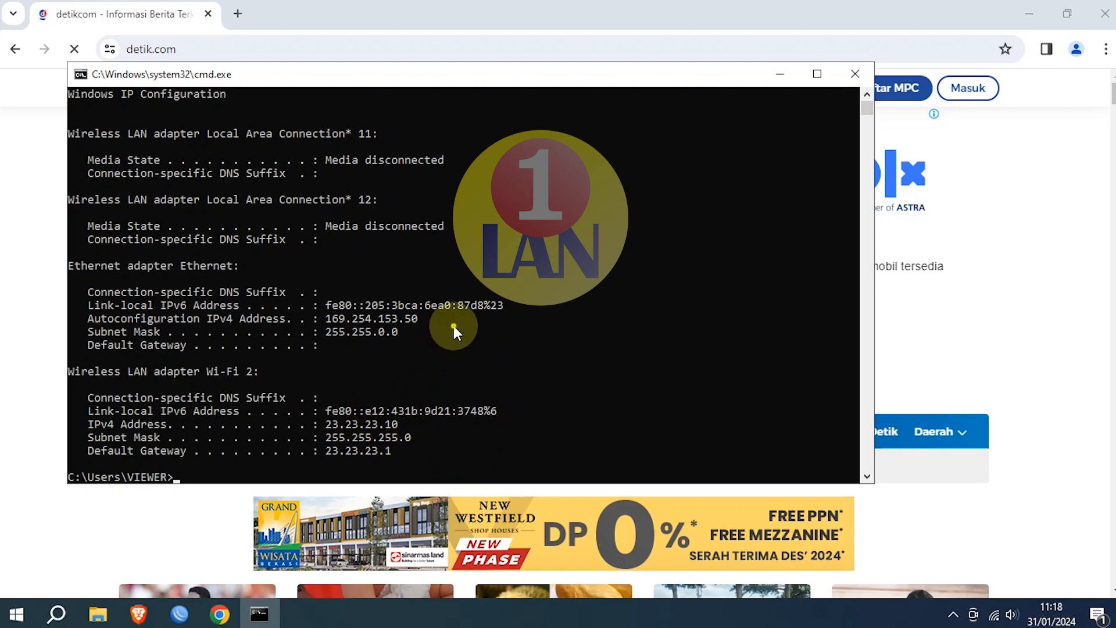
pyautogui.click(855, 82)
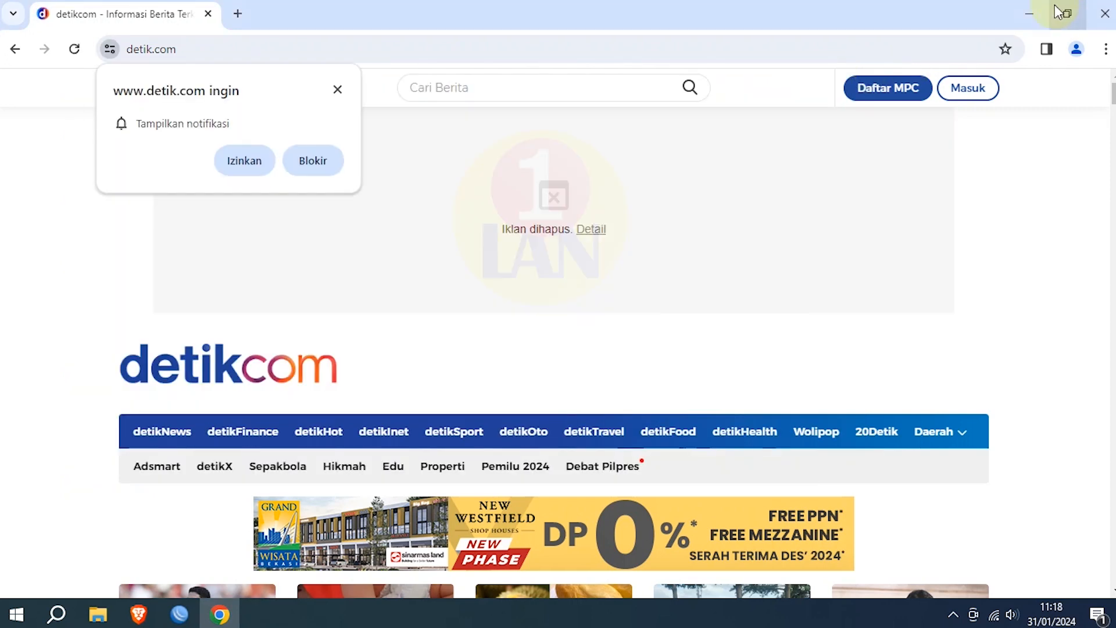
# Step: Return to WinBox, cancel the 'wifi' security profile unchanged, and close Wireless Tables
pyautogui.click(1033, 12)
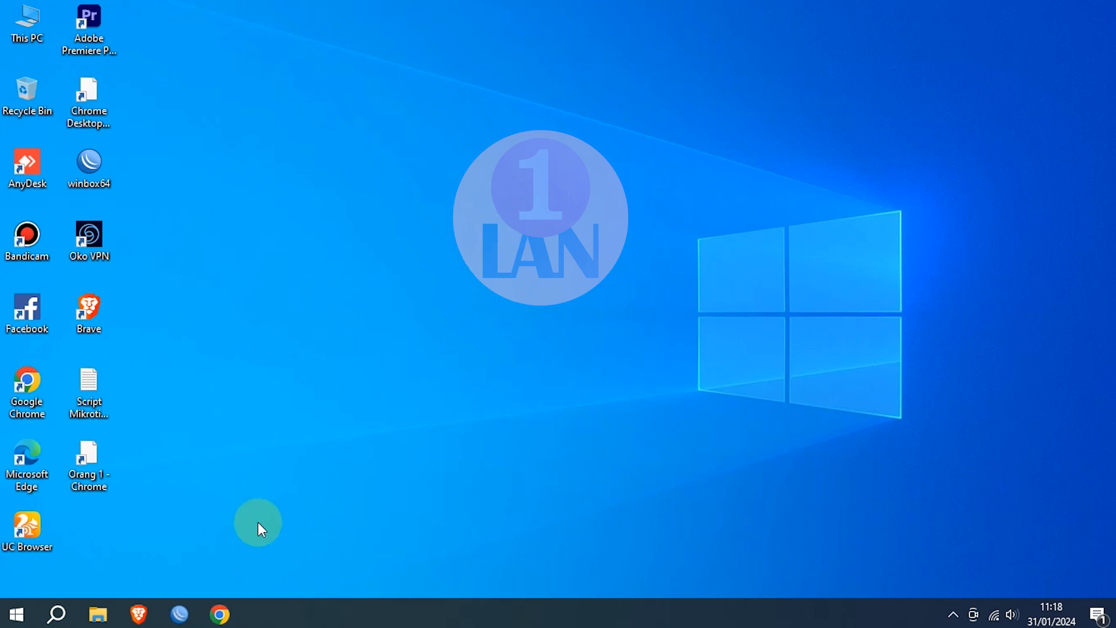
pyautogui.click(189, 623)
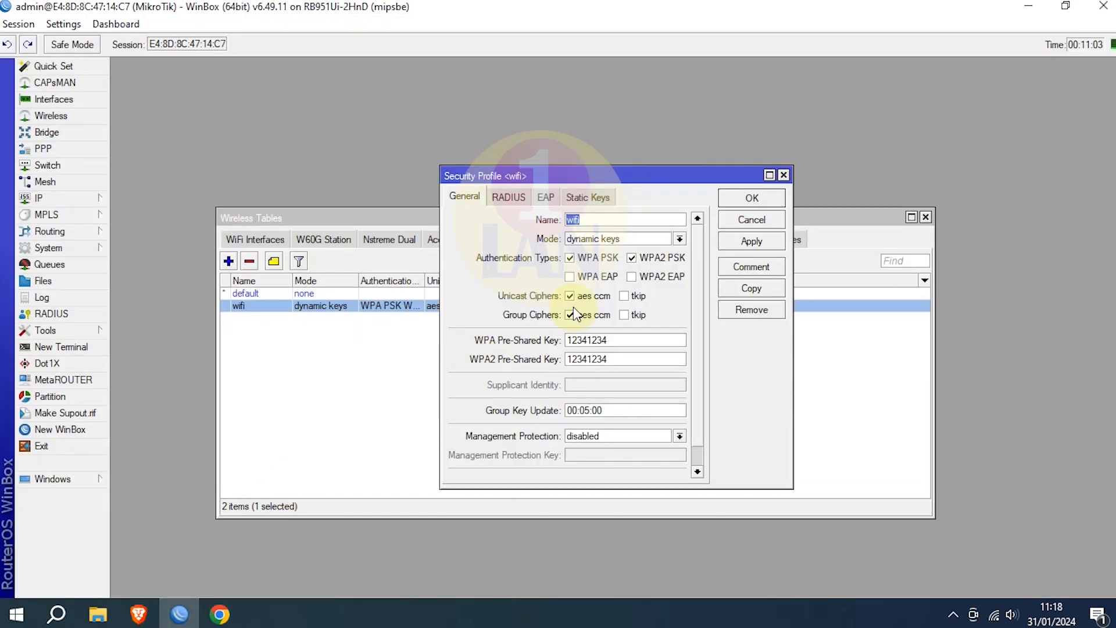
pyautogui.click(750, 221)
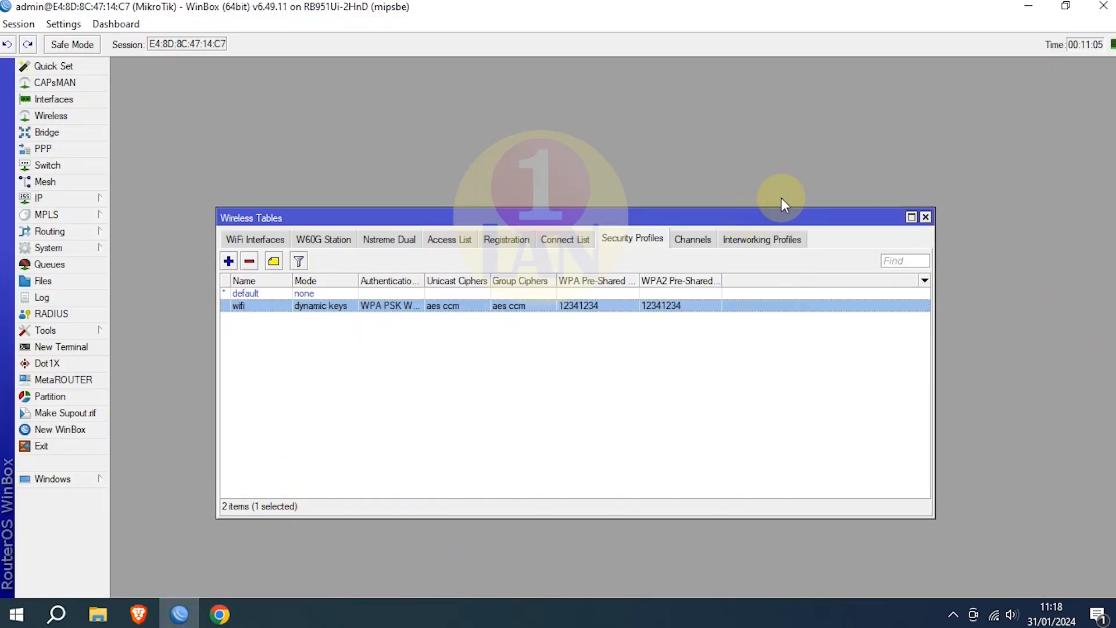
pyautogui.click(926, 217)
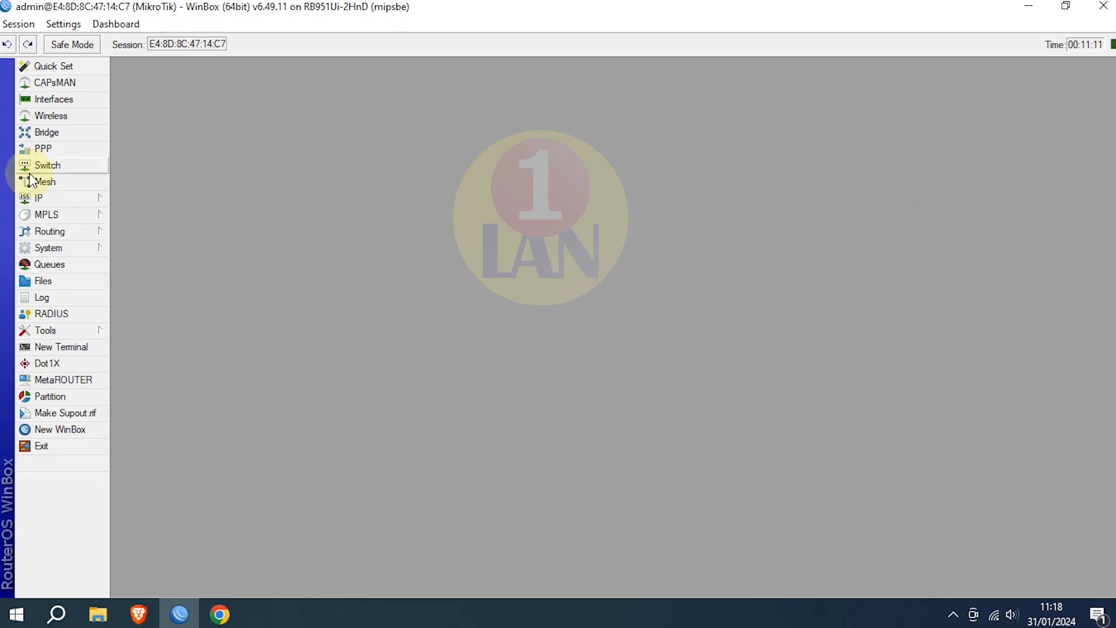